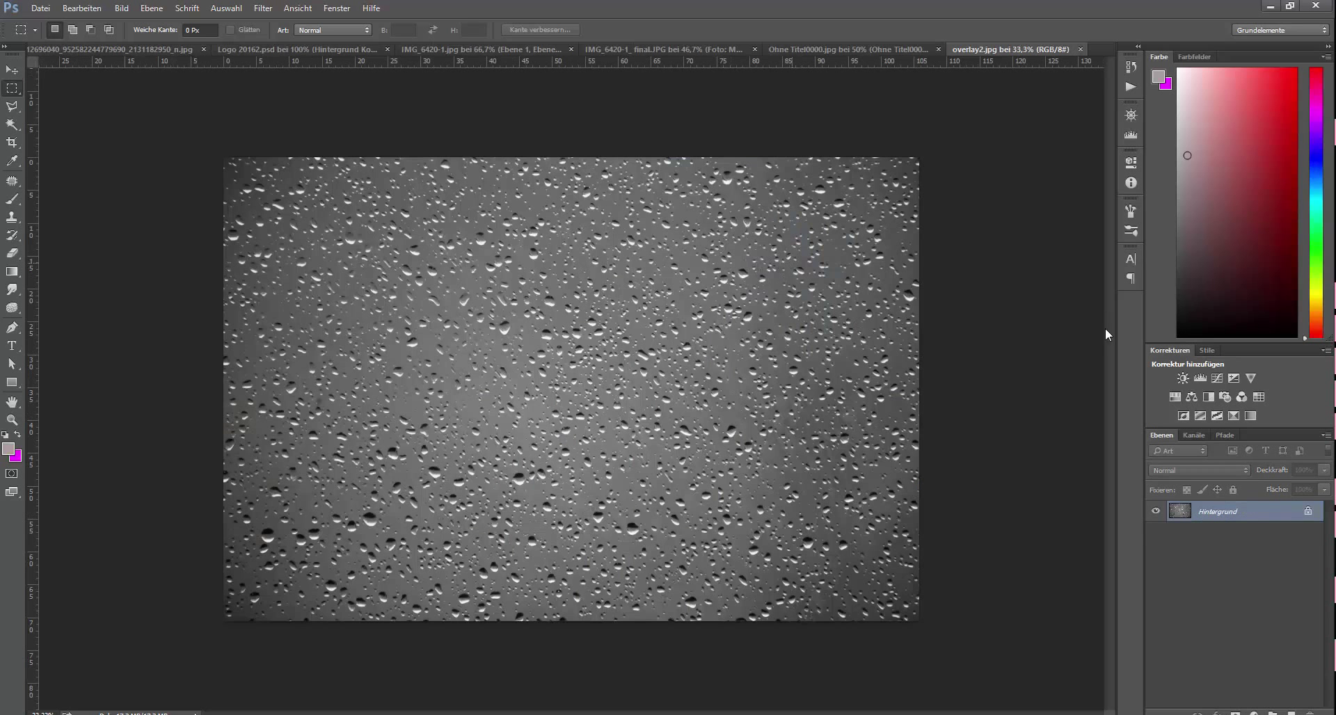
Step: Unlock the raindrop background layer and drag it into the castle image
{"action": "double_click", "coordinate": [1179, 509]}
{"action": "left_click", "coordinate": [788, 232]}
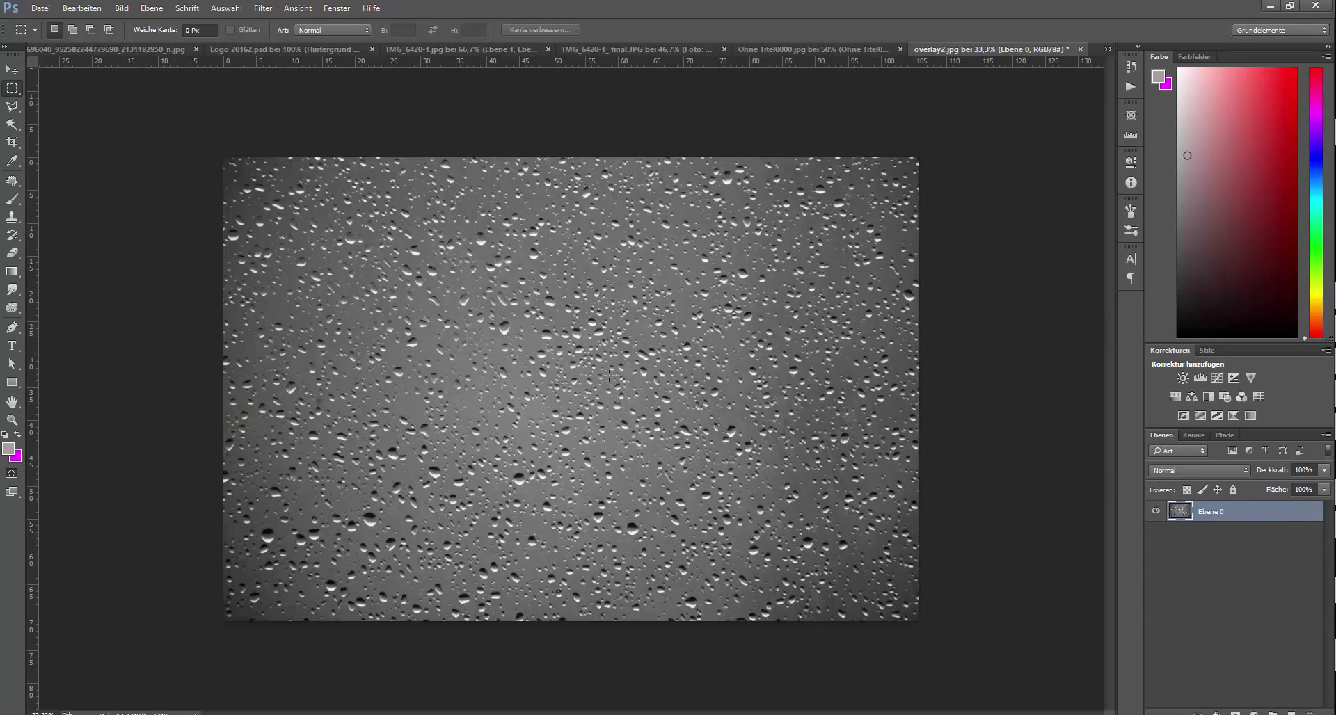
{"action": "key", "text": "v"}
{"action": "mouse_move", "coordinate": [530, 350]}
{"action": "left_mouse_down"}
{"action": "mouse_move", "coordinate": [781, 54]}
{"action": "mouse_move", "coordinate": [748, 442]}
{"action": "left_mouse_up"}
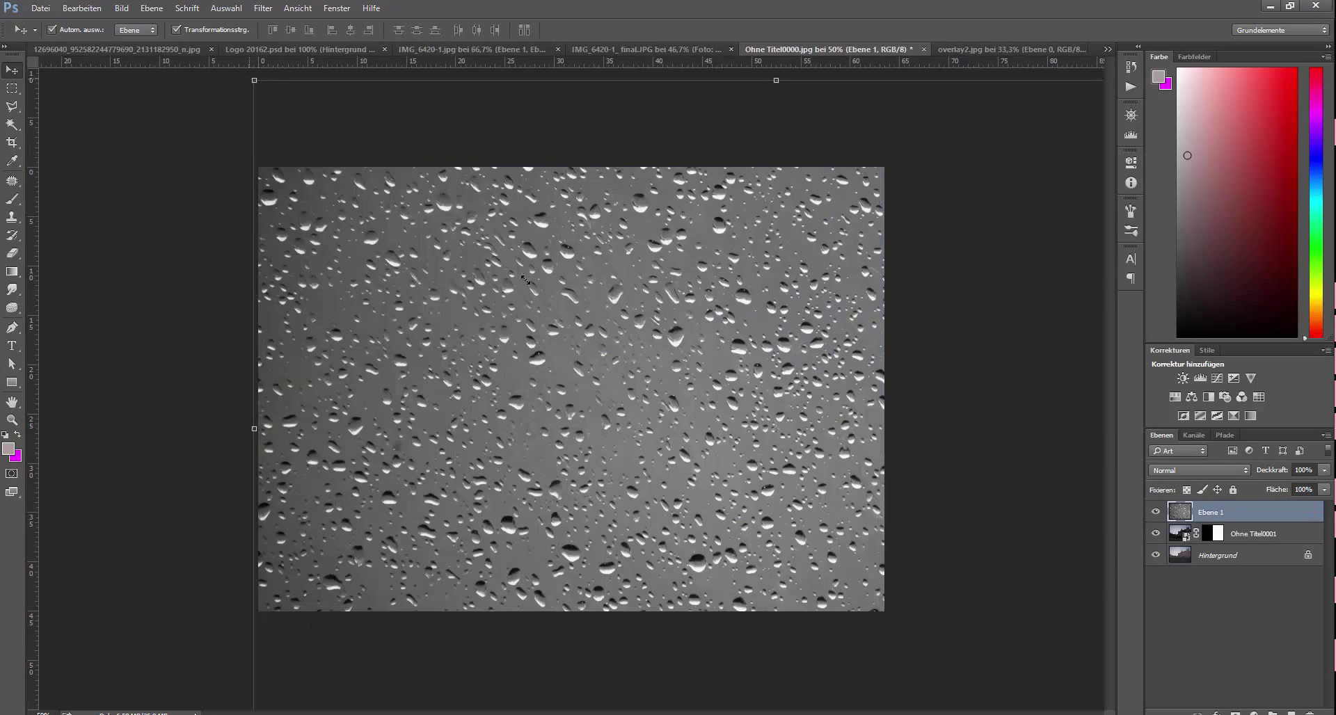
Step: Scale the raindrops to about 36% and position them over the upper right half
{"action": "mouse_move", "coordinate": [254, 80]}
{"action": "left_mouse_down", "text": "shift"}
{"action": "mouse_move", "coordinate": [604, 232]}
{"action": "mouse_move", "coordinate": [599, 249]}
{"action": "left_mouse_up", "text": "shift"}
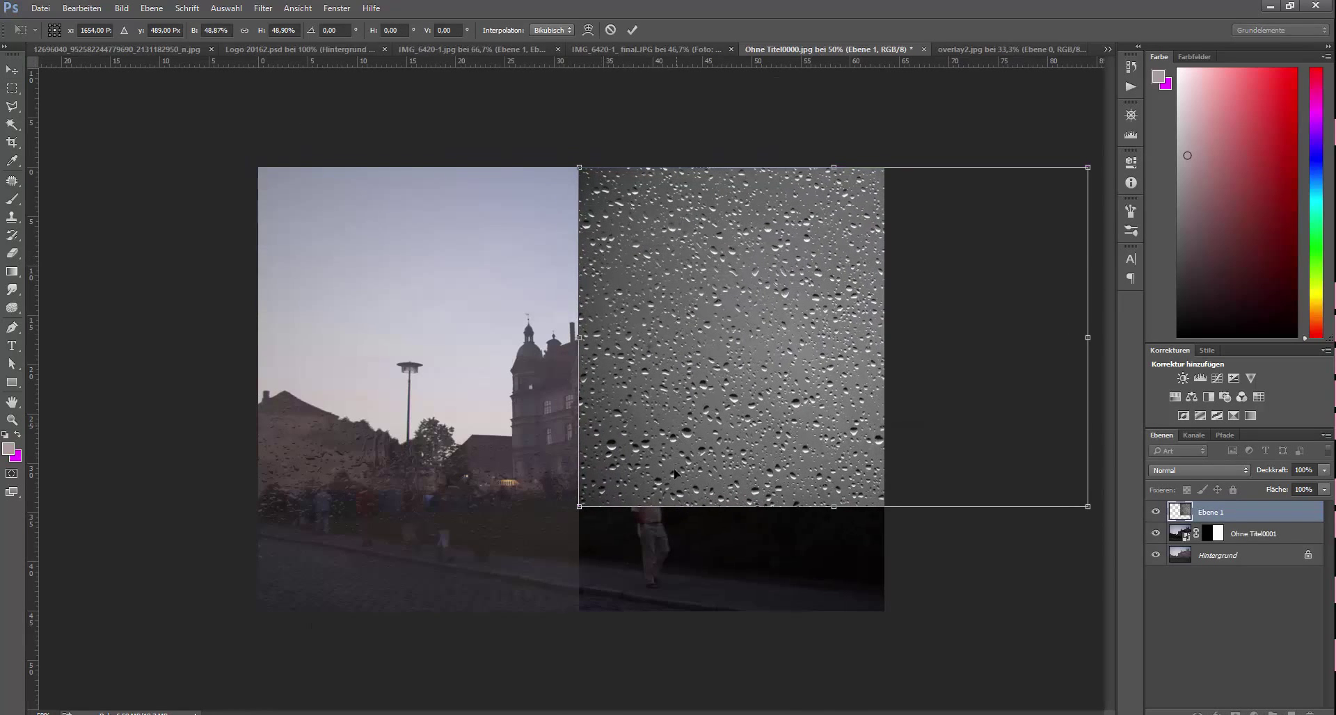
{"action": "left_click_drag", "start_coordinate": [578, 507], "coordinate": [710, 419], "text": "shift"}
{"action": "left_click_drag", "start_coordinate": [800, 335], "coordinate": [670, 336]}
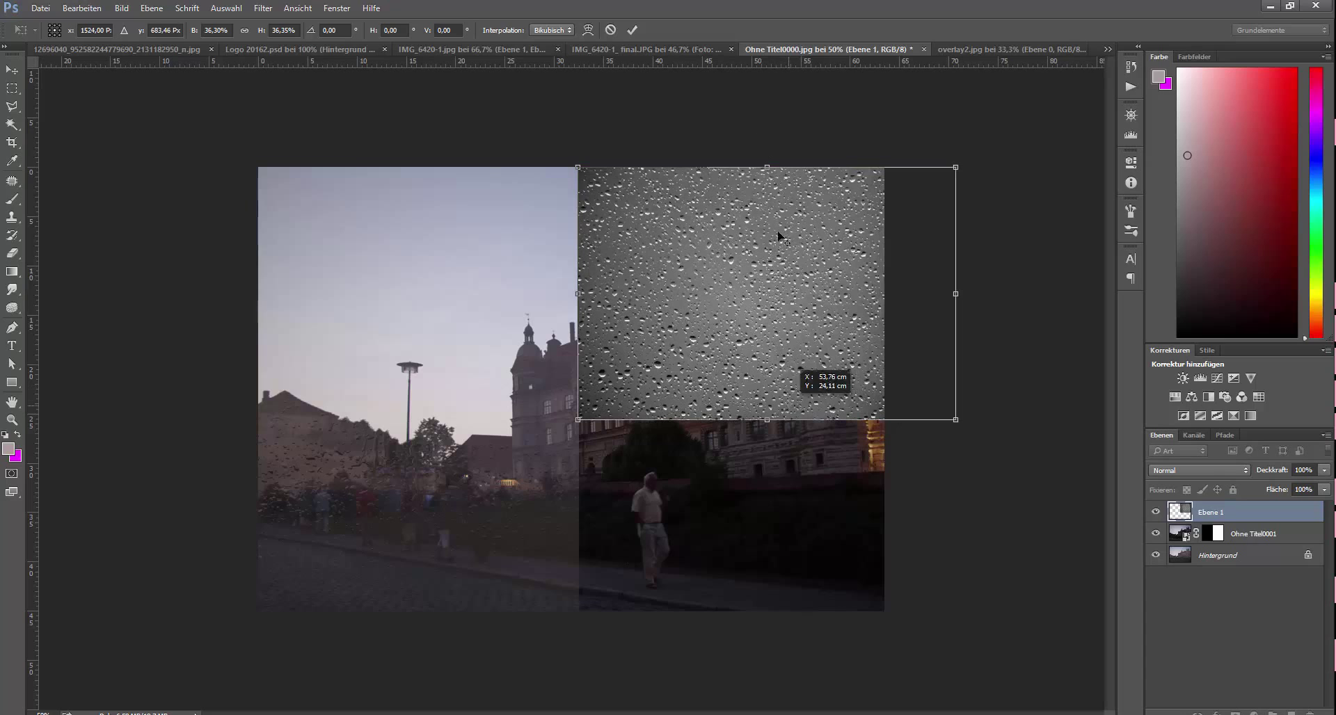
{"action": "left_click", "coordinate": [632, 30]}
Step: Duplicate the raindrop layer lower, mask out the seam with a black brush, and merge both copies
{"action": "left_click_drag", "start_coordinate": [757, 420], "coordinate": [757, 611], "text": "alt"}
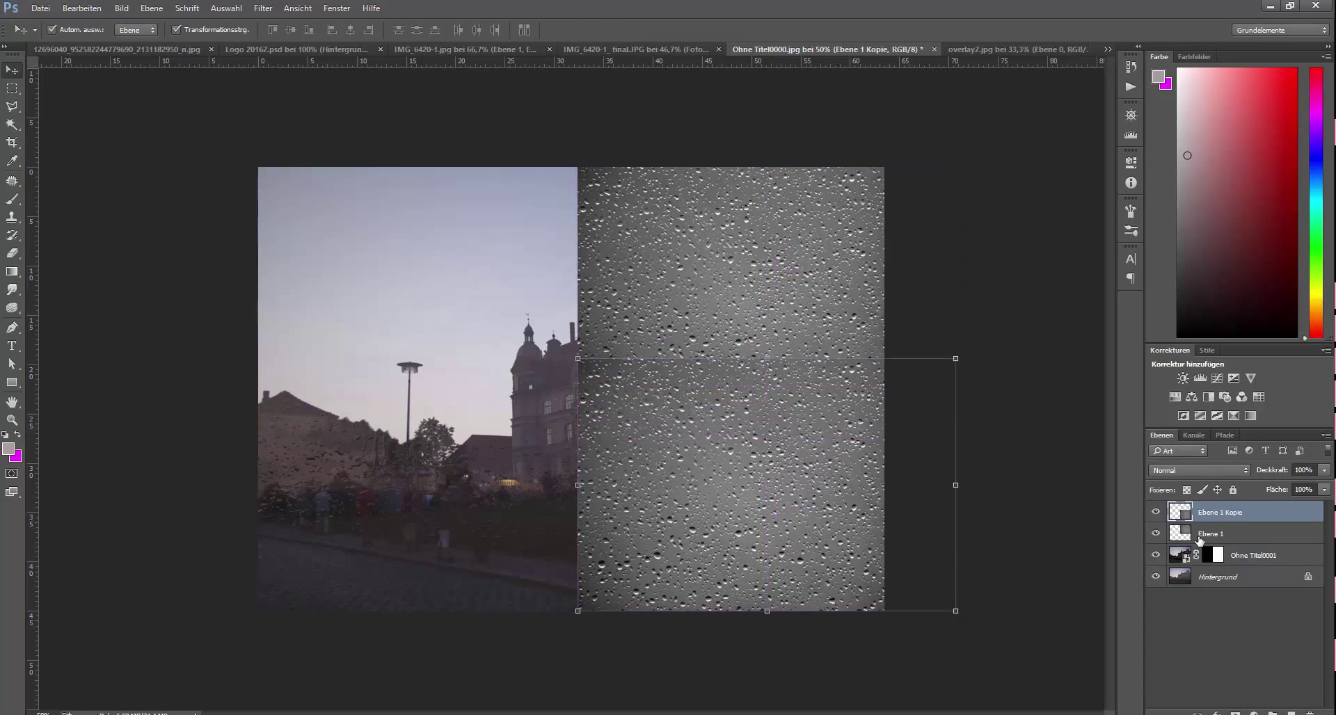
{"action": "left_click", "coordinate": [1236, 712]}
{"action": "key", "text": "d"}
{"action": "key", "text": "b"}
{"action": "right_click", "coordinate": [864, 371]}
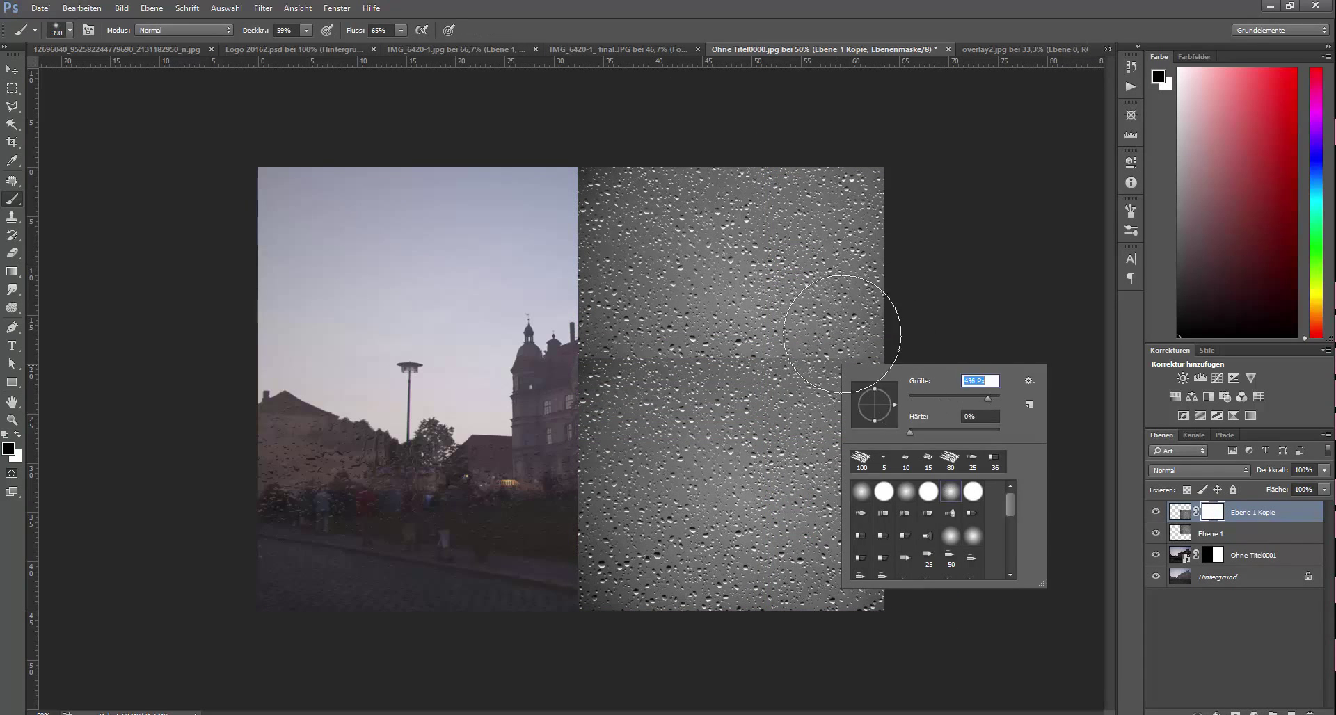
{"action": "key", "text": "Return"}
{"action": "left_click_drag", "start_coordinate": [468, 343], "coordinate": [904, 352]}
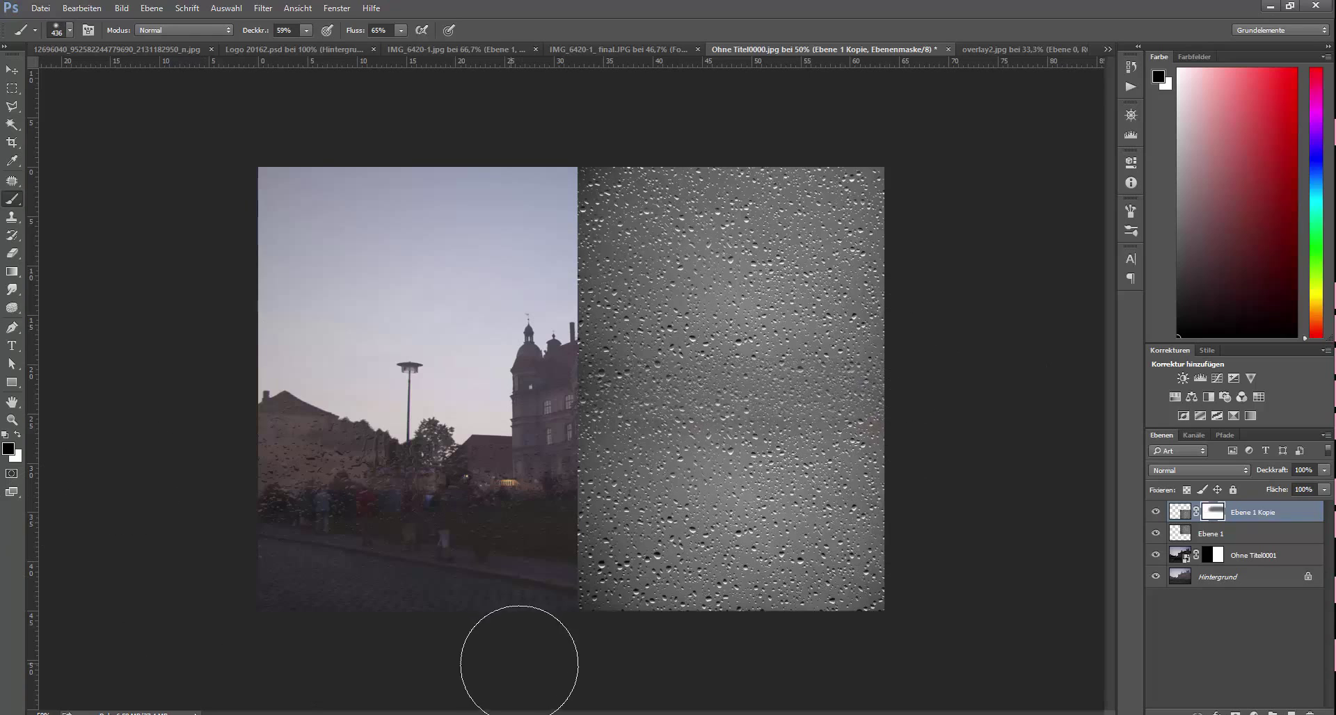
{"action": "key", "text": "v"}
{"action": "key", "text": "ctrl+e"}
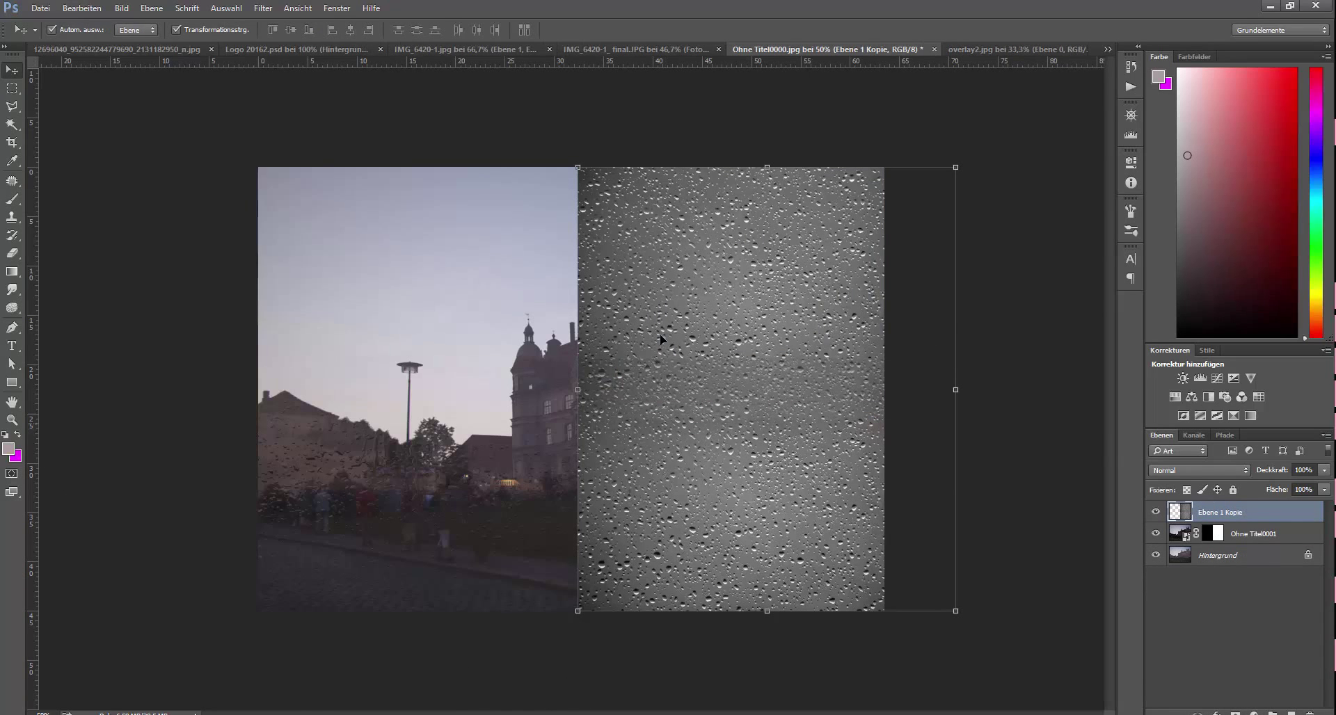
Step: Duplicate the Hintergrund layer and apply a Gaussian blur with radius 9
{"action": "left_click", "coordinate": [1175, 534]}
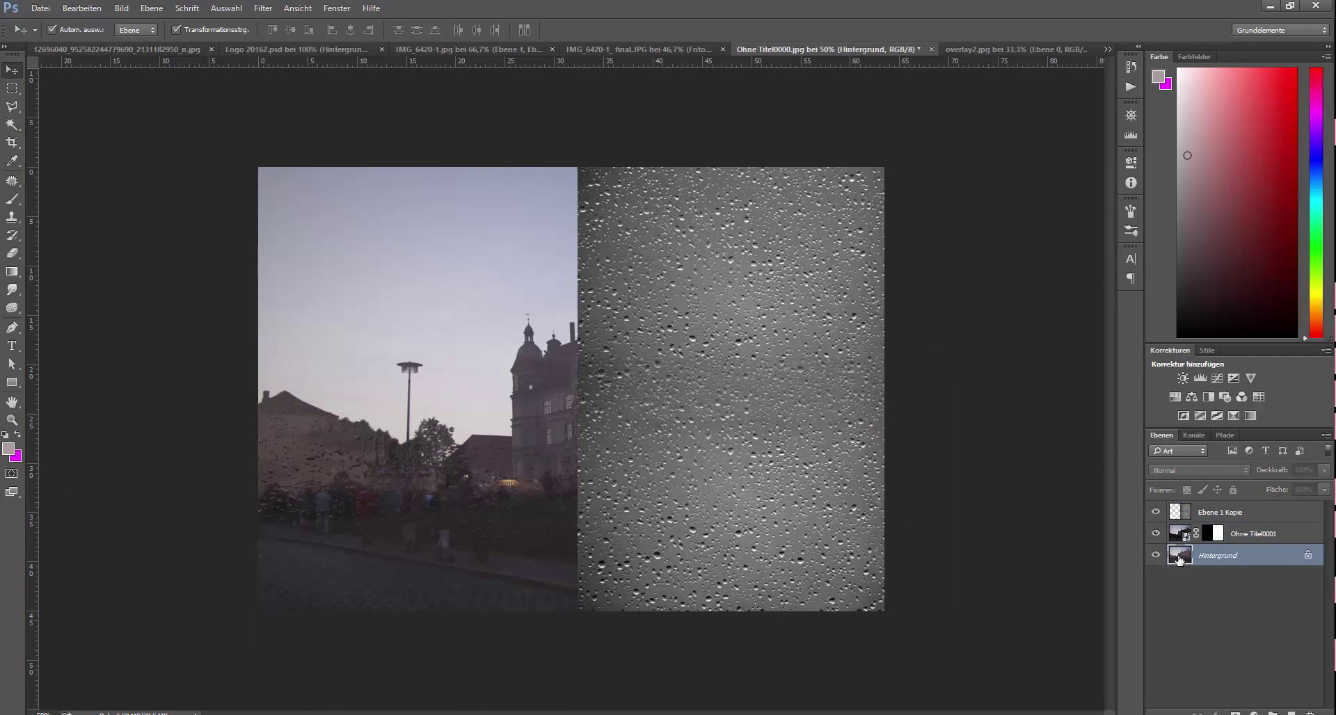
{"action": "key", "text": "ctrl+alt+j"}
{"action": "key", "text": "Return"}
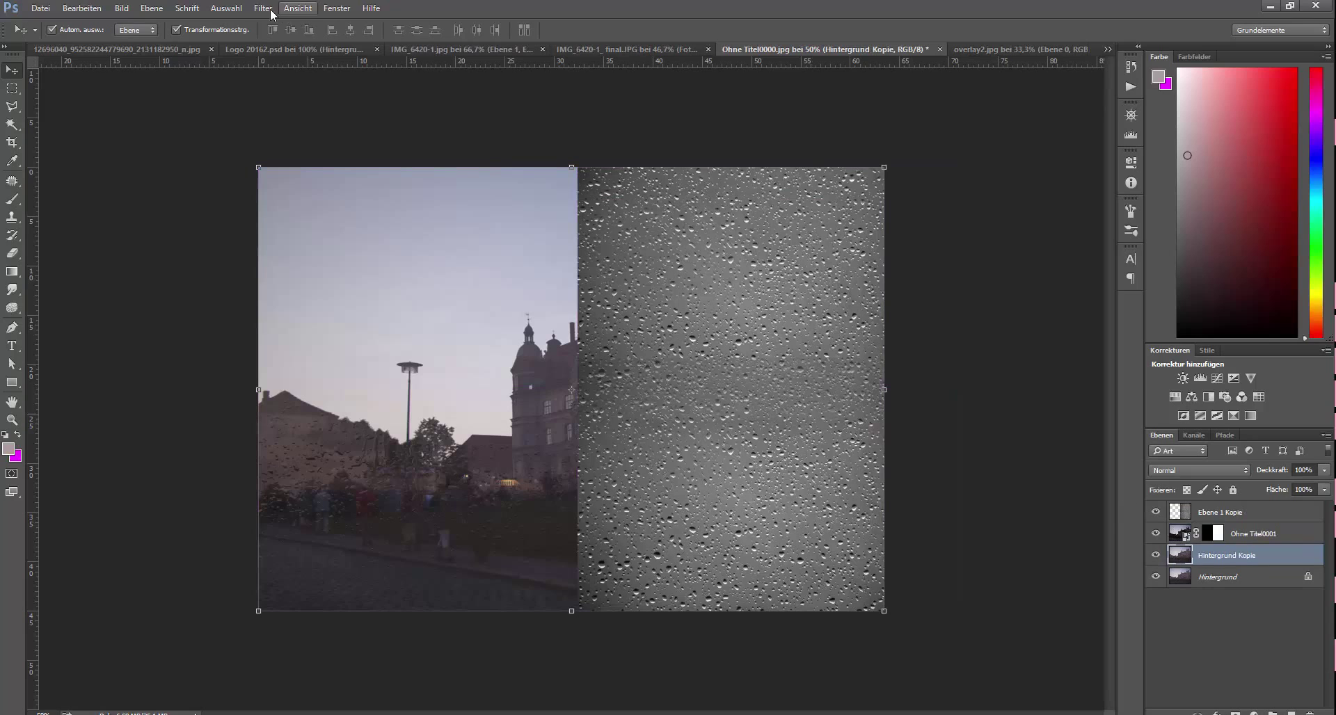
{"action": "left_click", "coordinate": [264, 9]}
{"action": "mouse_move", "coordinate": [313, 148]}
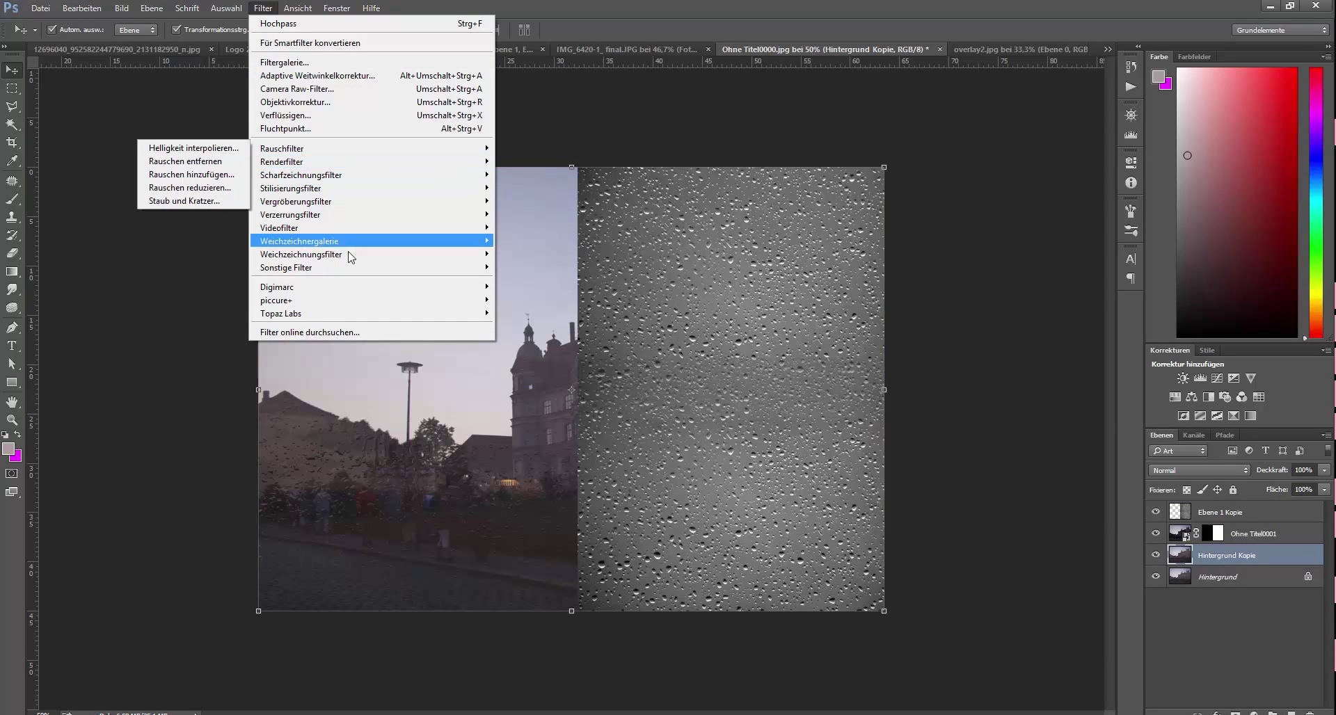
{"action": "left_click", "coordinate": [195, 301]}
{"action": "left_click_drag", "start_coordinate": [929, 662], "coordinate": [928, 657]}
{"action": "key", "text": "Return"}
Step: Try Weiches Licht and other blend modes on the raindrop layer, settling on Hartes Licht
{"action": "key", "text": "v"}
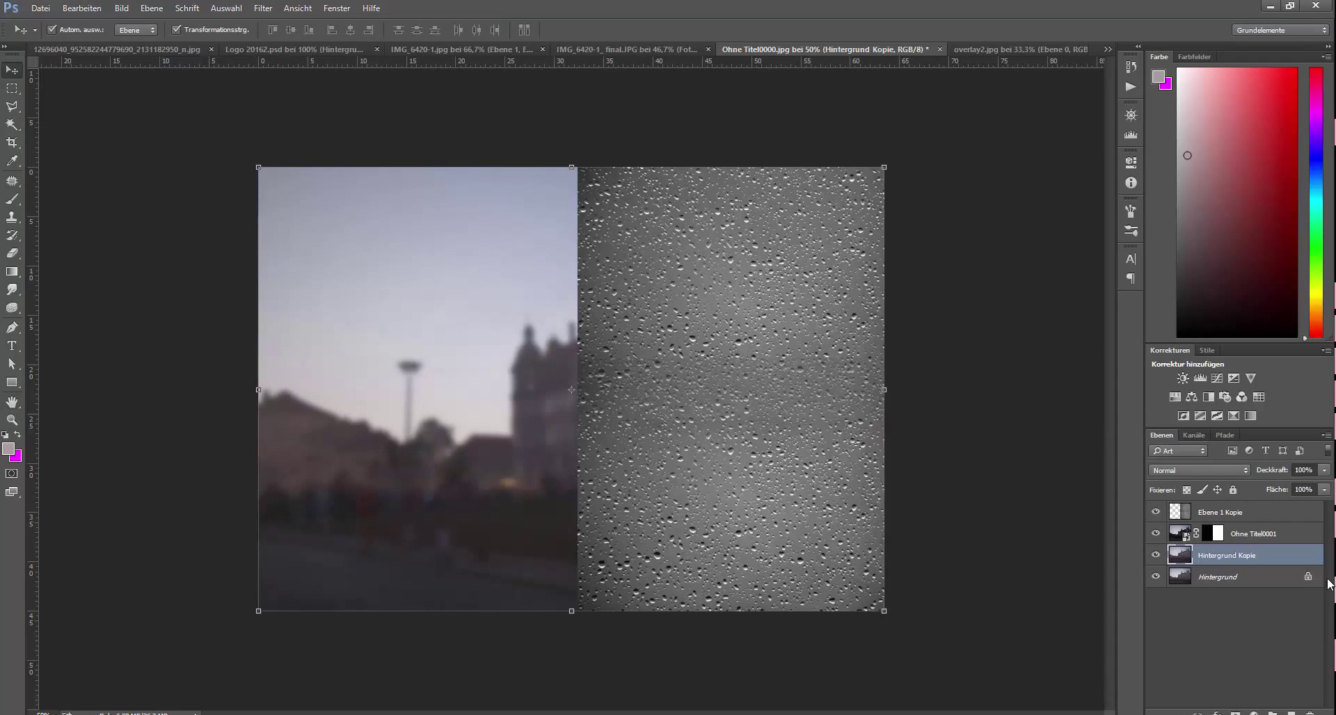
{"action": "left_click", "coordinate": [1219, 512]}
{"action": "left_click", "coordinate": [1208, 471]}
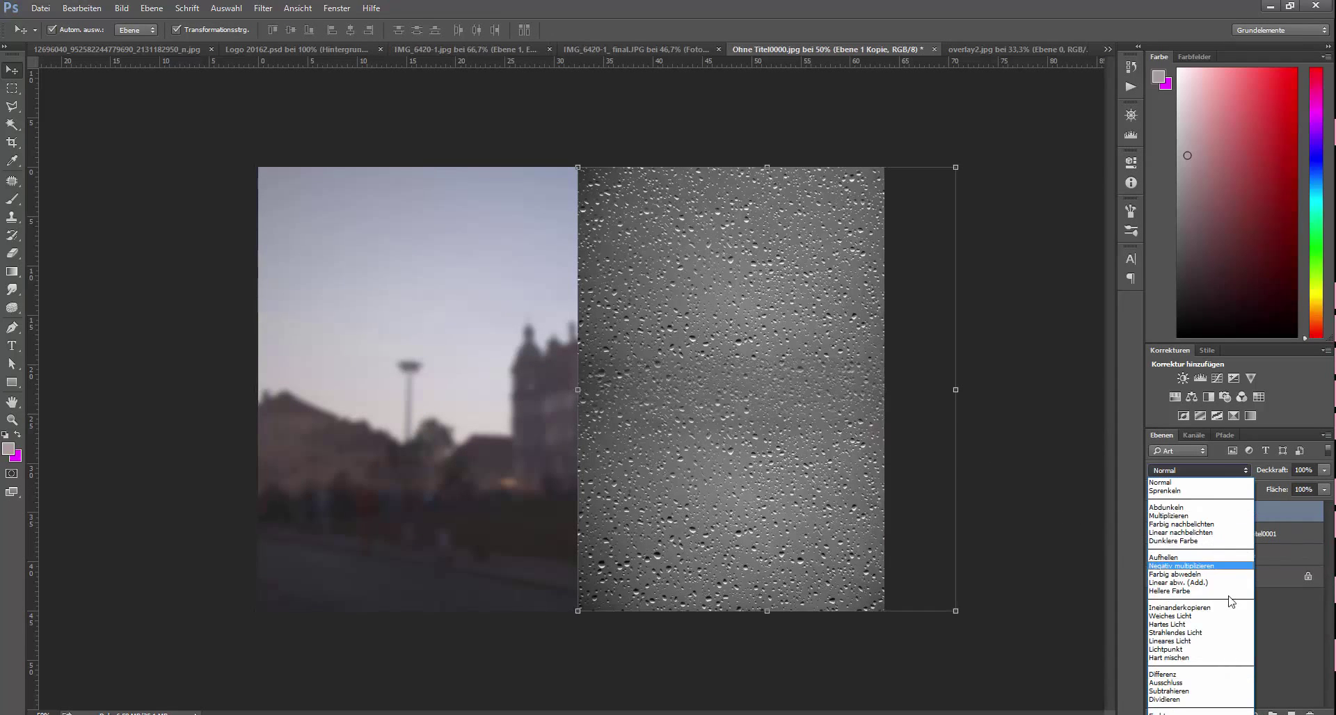
{"action": "left_click", "coordinate": [1189, 604]}
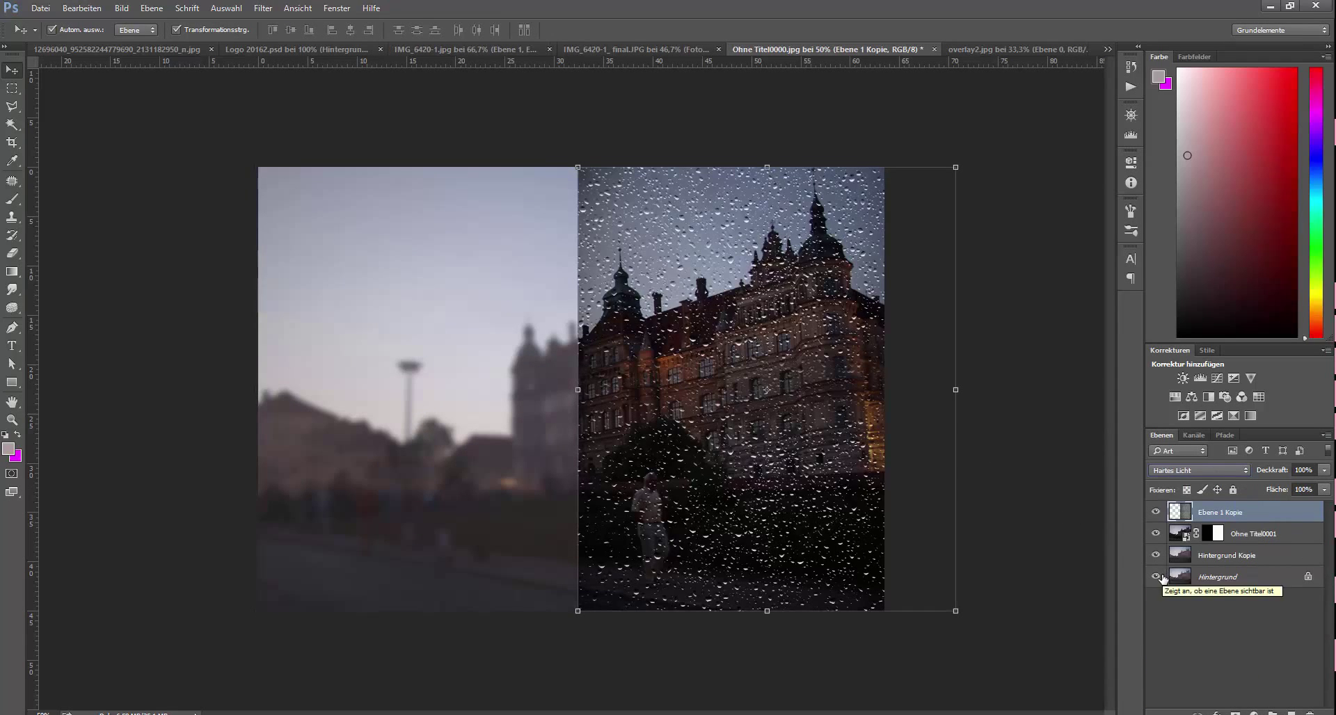
{"action": "scroll", "coordinate": [1204, 473], "scroll_direction": "down", "scroll_amount": 1}
{"action": "key", "text": "Up"}
{"action": "key", "text": "Up"}
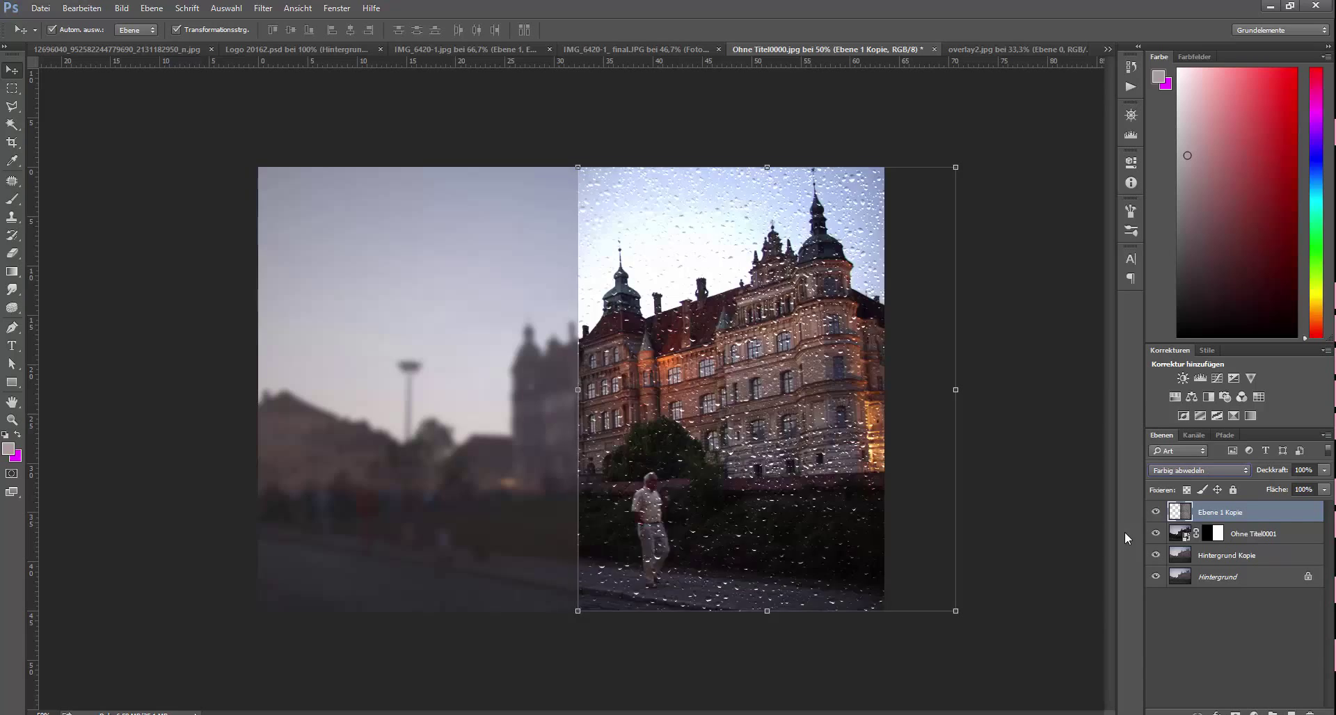
{"action": "key", "text": "Up"}
{"action": "key", "text": "Up"}
{"action": "key", "text": "Down"}
{"action": "key", "text": "Down"}
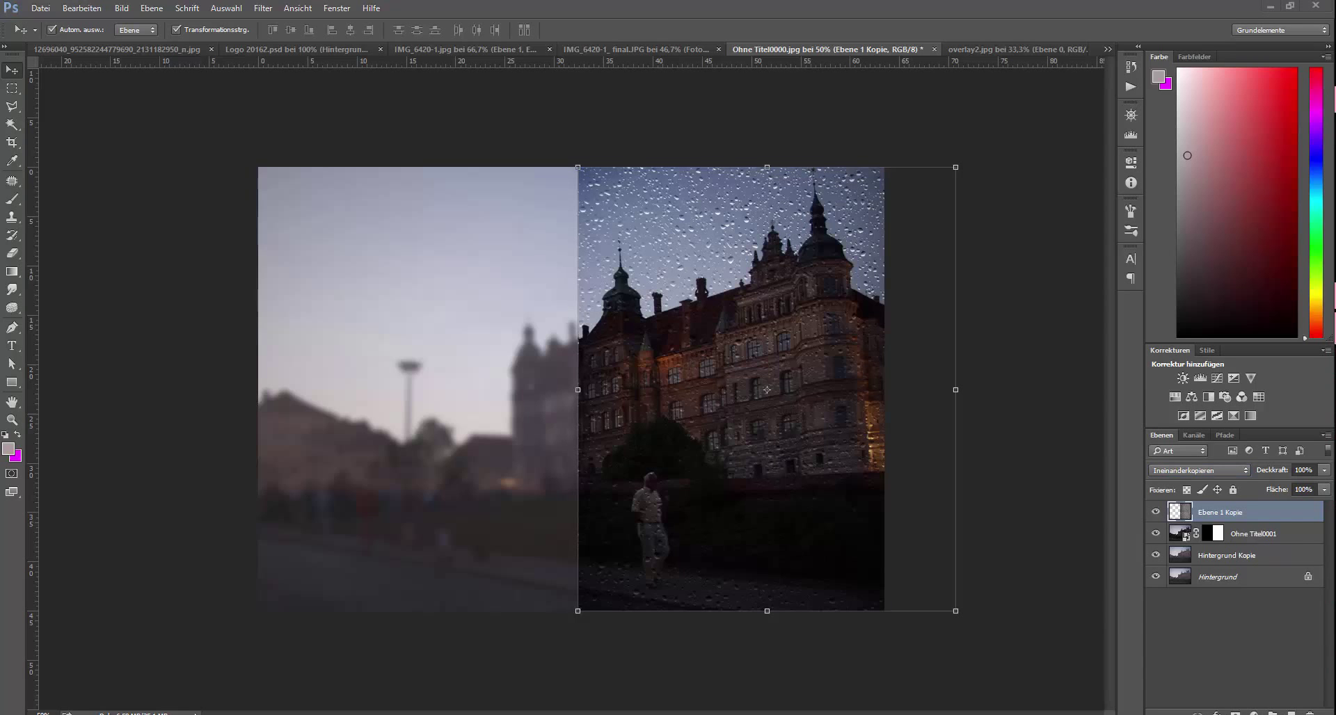
{"action": "left_click", "coordinate": [1238, 470]}
{"action": "left_click", "coordinate": [1236, 632]}
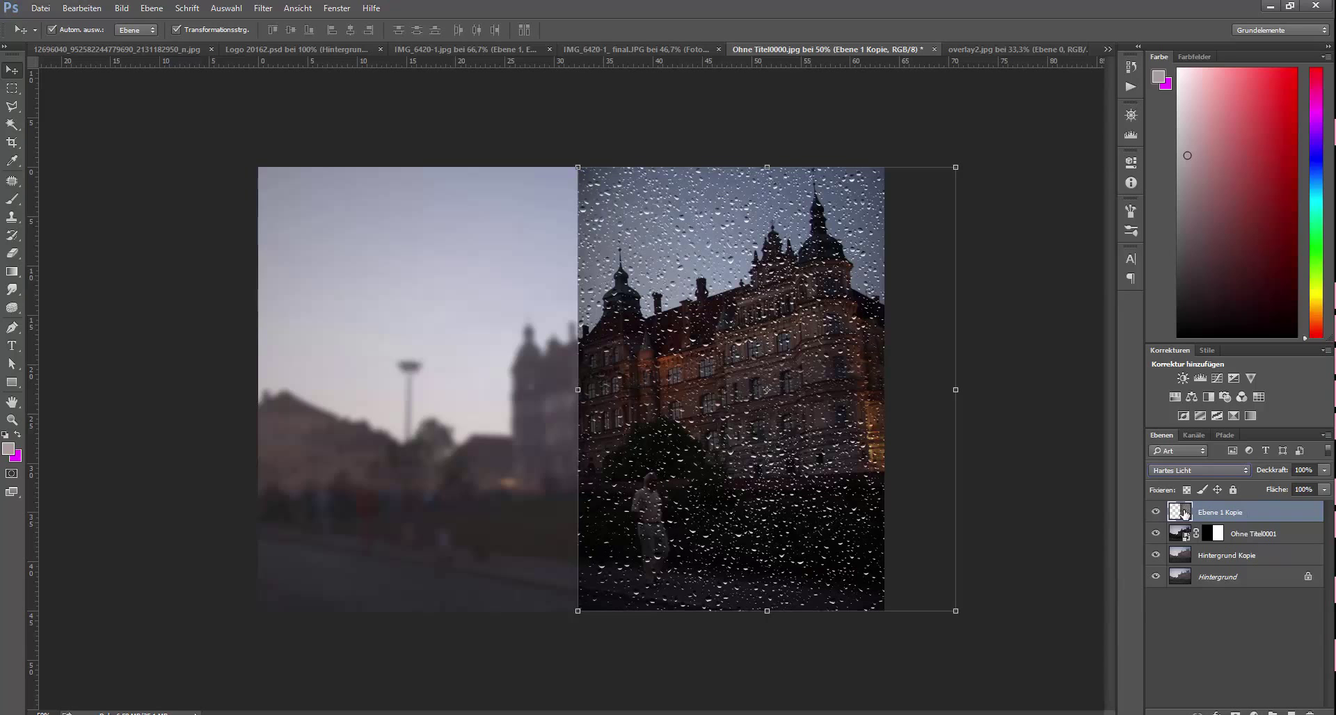
Step: Add a Curves adjustment clipped to the raindrop layer, lifting the curve to brighten it
{"action": "left_click", "coordinate": [1253, 713]}
{"action": "left_click", "coordinate": [1260, 515]}
{"action": "key", "text": "ctrl+z"}
{"action": "left_click", "coordinate": [1253, 713]}
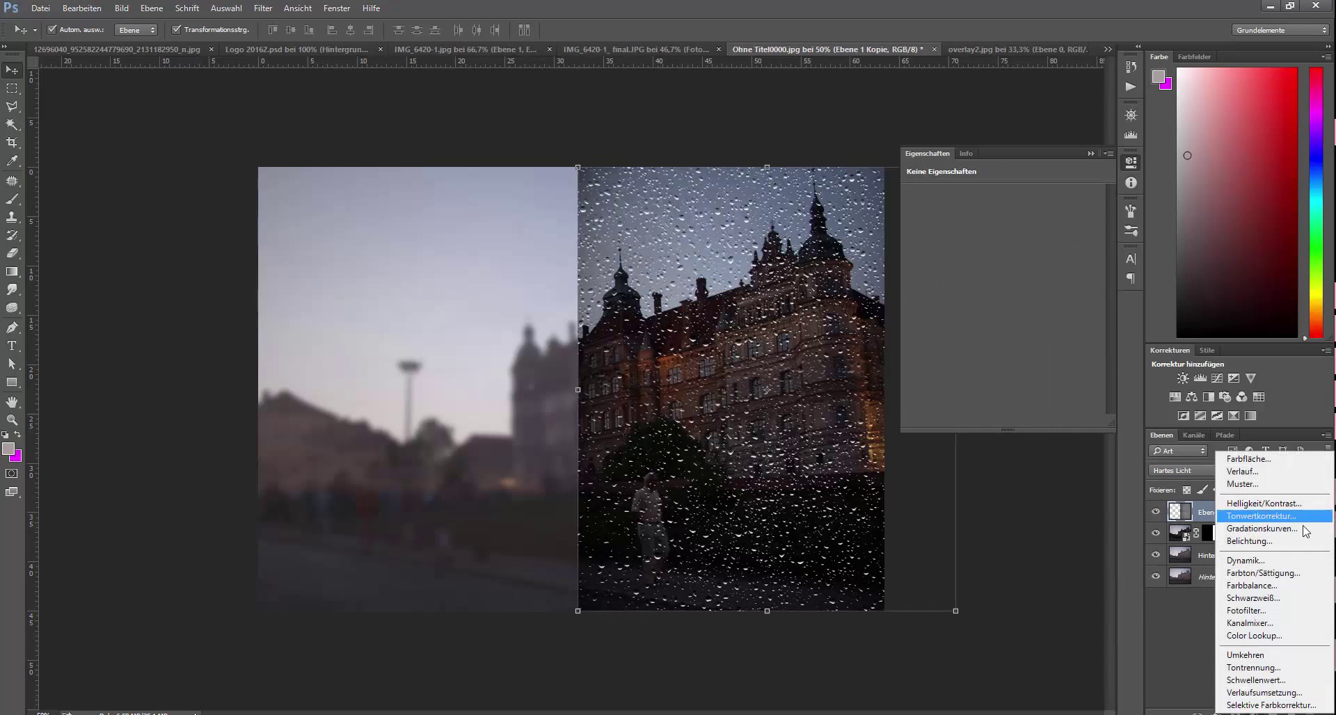
{"action": "left_click", "coordinate": [1303, 528]}
{"action": "left_click_drag", "start_coordinate": [1019, 301], "coordinate": [1022, 264]}
{"action": "left_click_drag", "start_coordinate": [969, 338], "coordinate": [969, 340]}
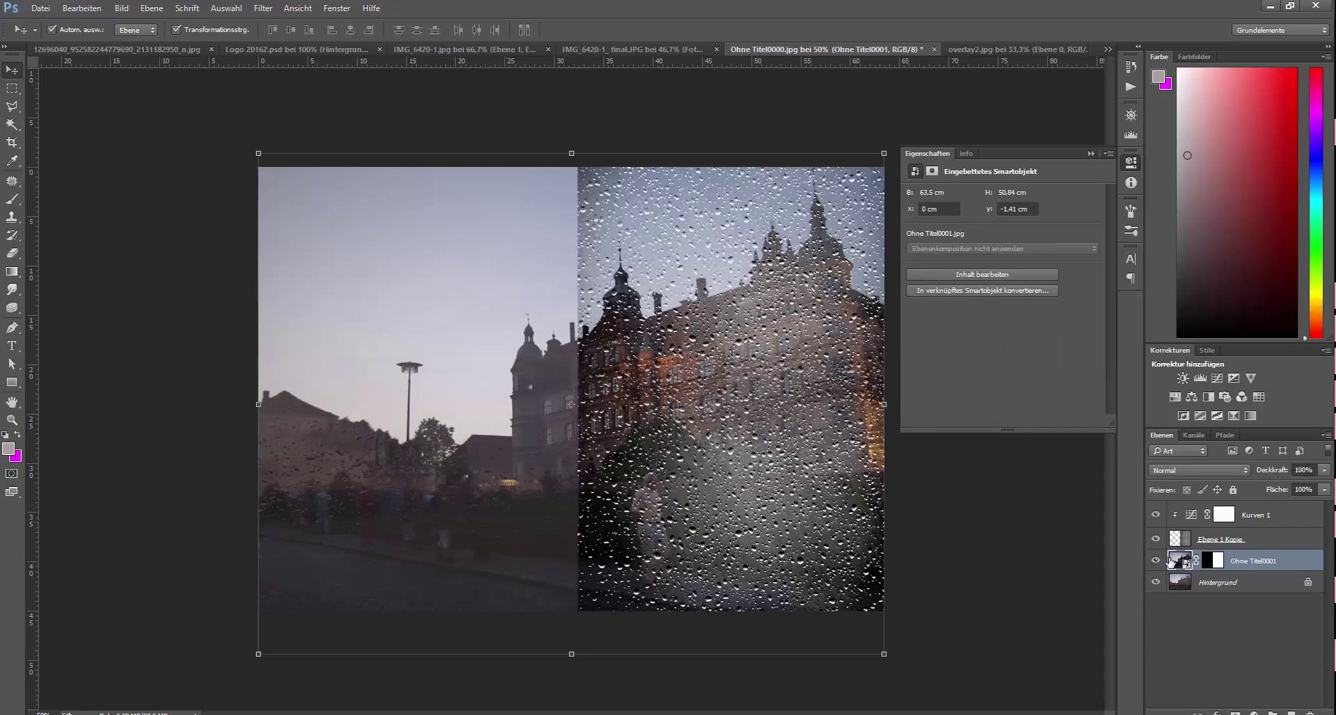
Step: Apply a Gaussian blur to the castle photo copy
{"action": "left_click", "coordinate": [263, 8]}
{"action": "left_click", "coordinate": [549, 236]}
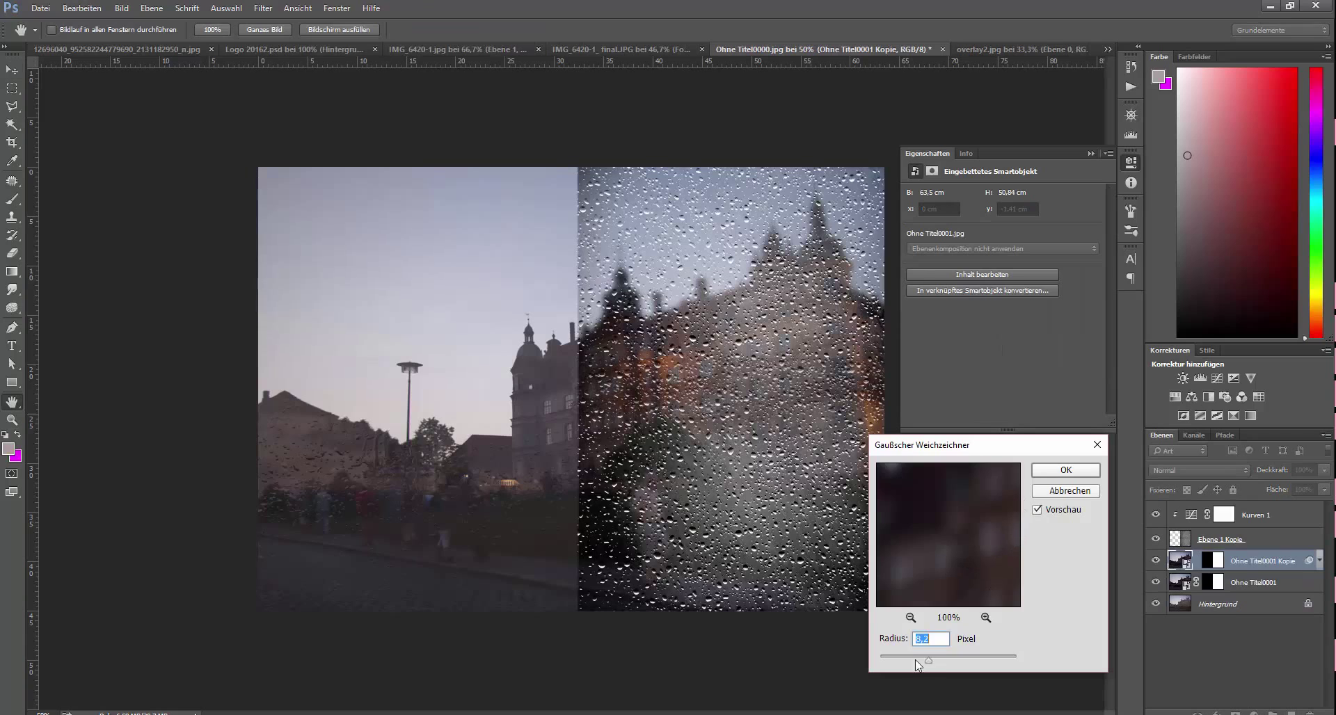
{"action": "key", "text": "Return"}
{"action": "key", "text": "v"}
Step: Add a Brightness/Contrast layer above the raindrop layer with brightness raised to 26
{"action": "left_click", "coordinate": [1253, 712]}
{"action": "left_click", "coordinate": [1197, 495]}
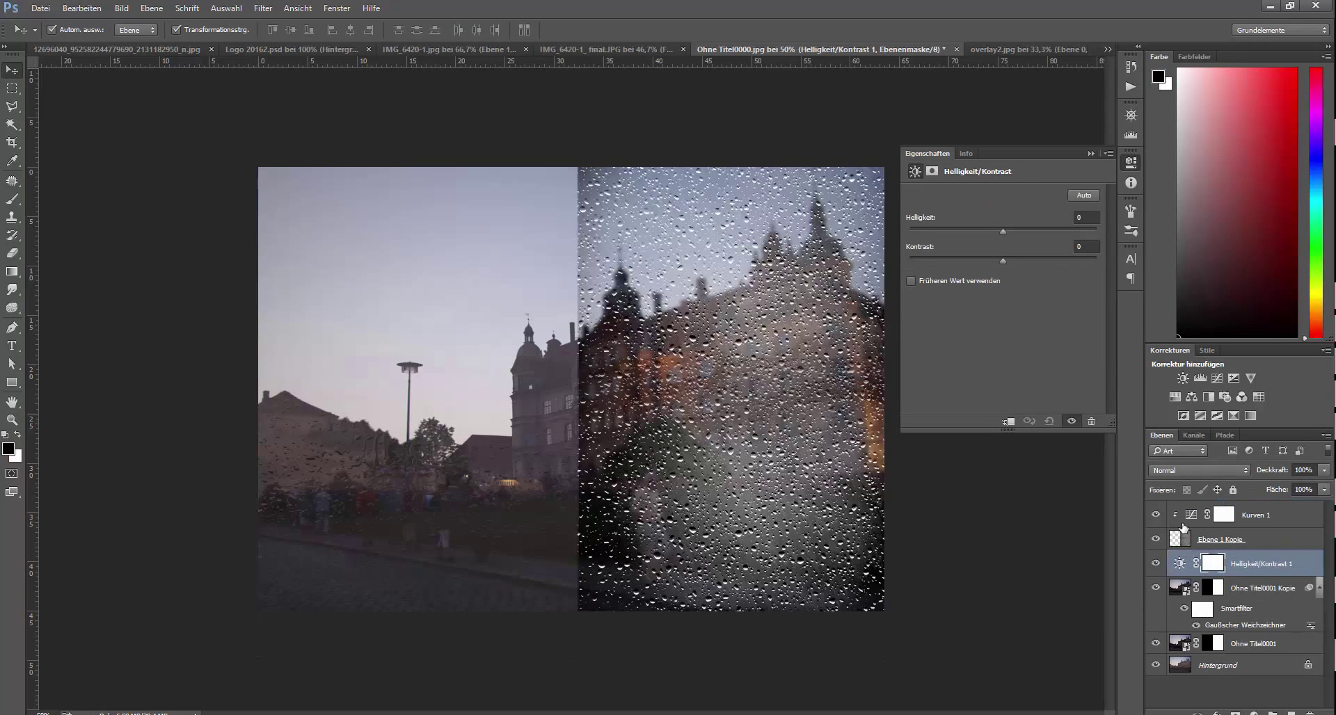
{"action": "left_click_drag", "start_coordinate": [1194, 511], "coordinate": [1201, 562]}
{"action": "left_click_drag", "start_coordinate": [1003, 231], "coordinate": [1017, 221]}
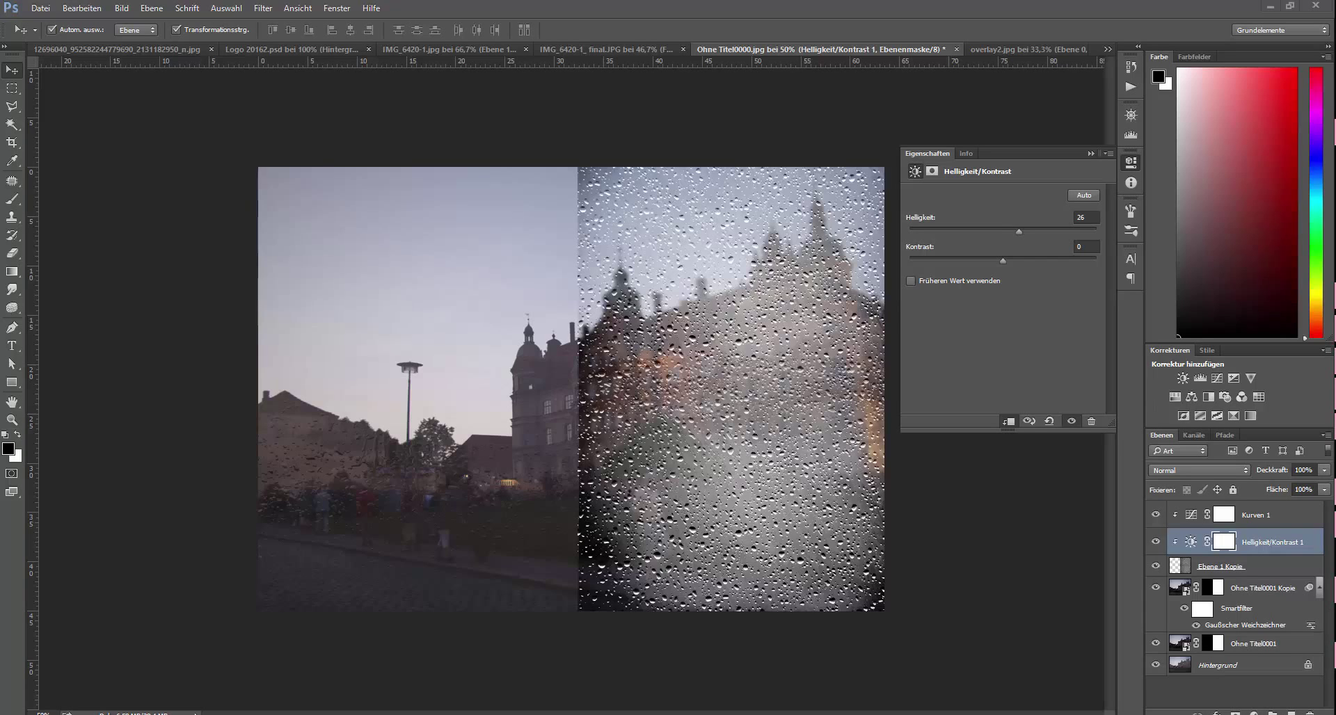
Step: Move the logo onto the right half, enlarge it to about 158%, and set Multiplizieren blending
{"action": "left_click_drag", "start_coordinate": [678, 341], "coordinate": [827, 365]}
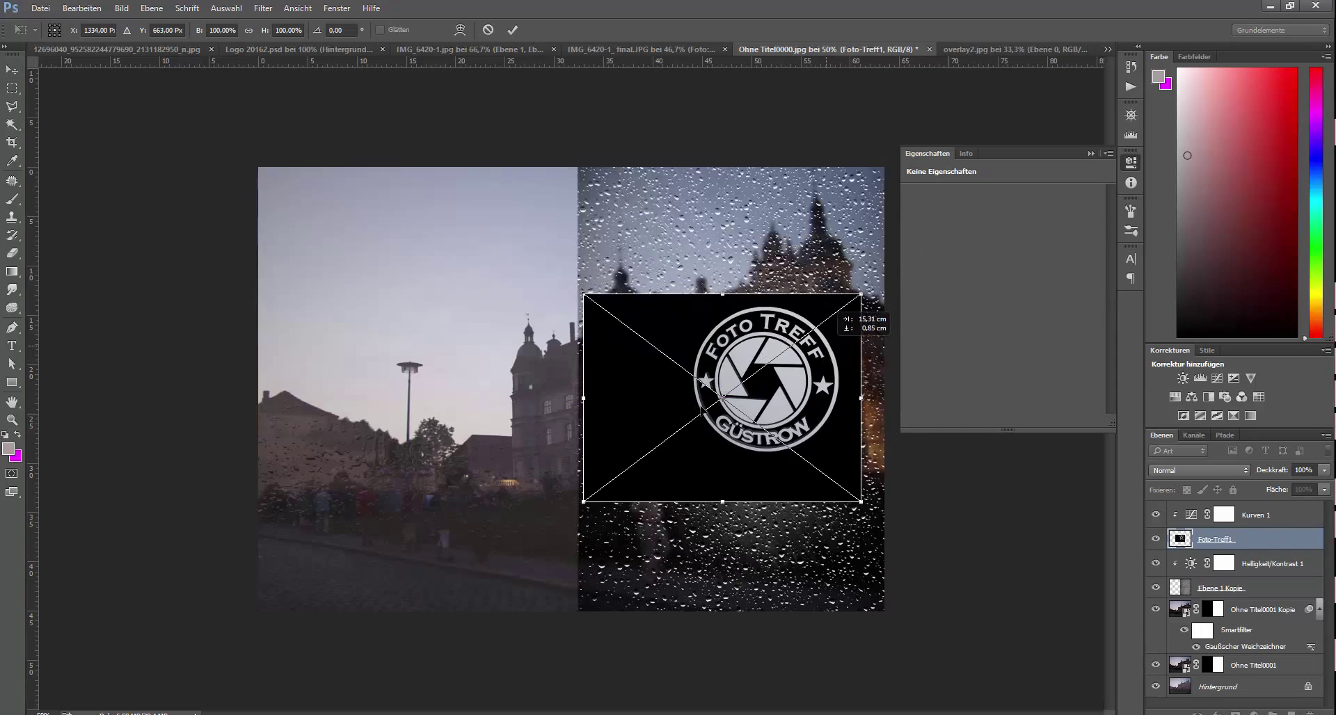
{"action": "left_click_drag", "start_coordinate": [582, 497], "coordinate": [427, 619], "text": "shift"}
{"action": "left_click_drag", "start_coordinate": [781, 384], "coordinate": [809, 334]}
{"action": "key", "text": "Return"}
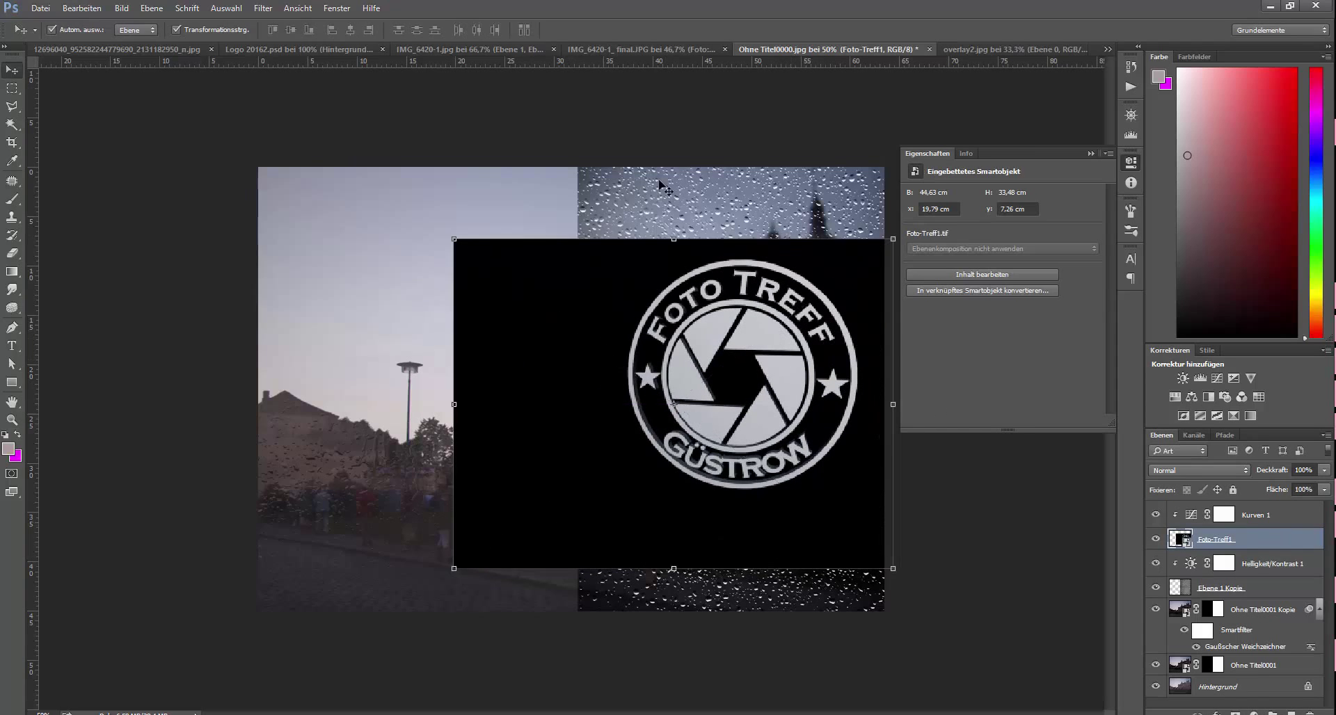
{"action": "left_click", "coordinate": [1198, 471]}
{"action": "left_click", "coordinate": [1202, 539]}
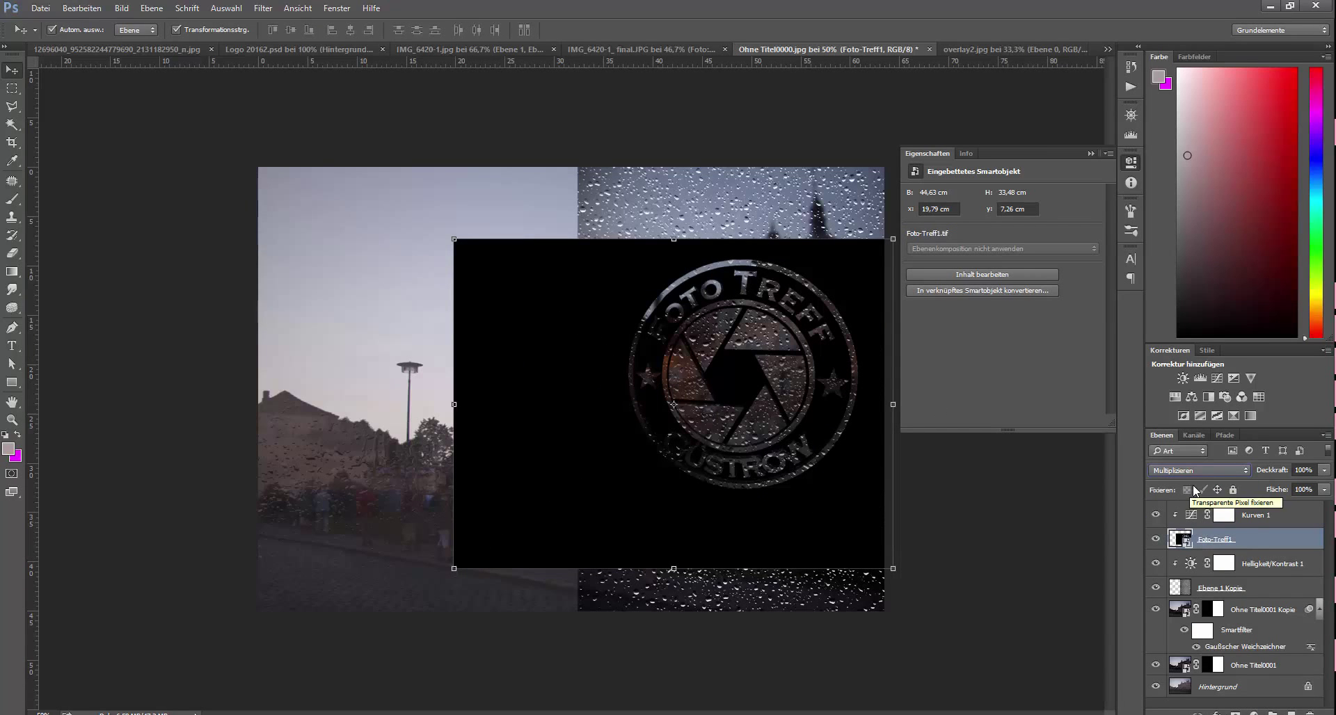
Step: Delete the logo layer, reload the saved logo selection, and enlarge it lower on the photo
{"action": "key", "text": "Delete"}
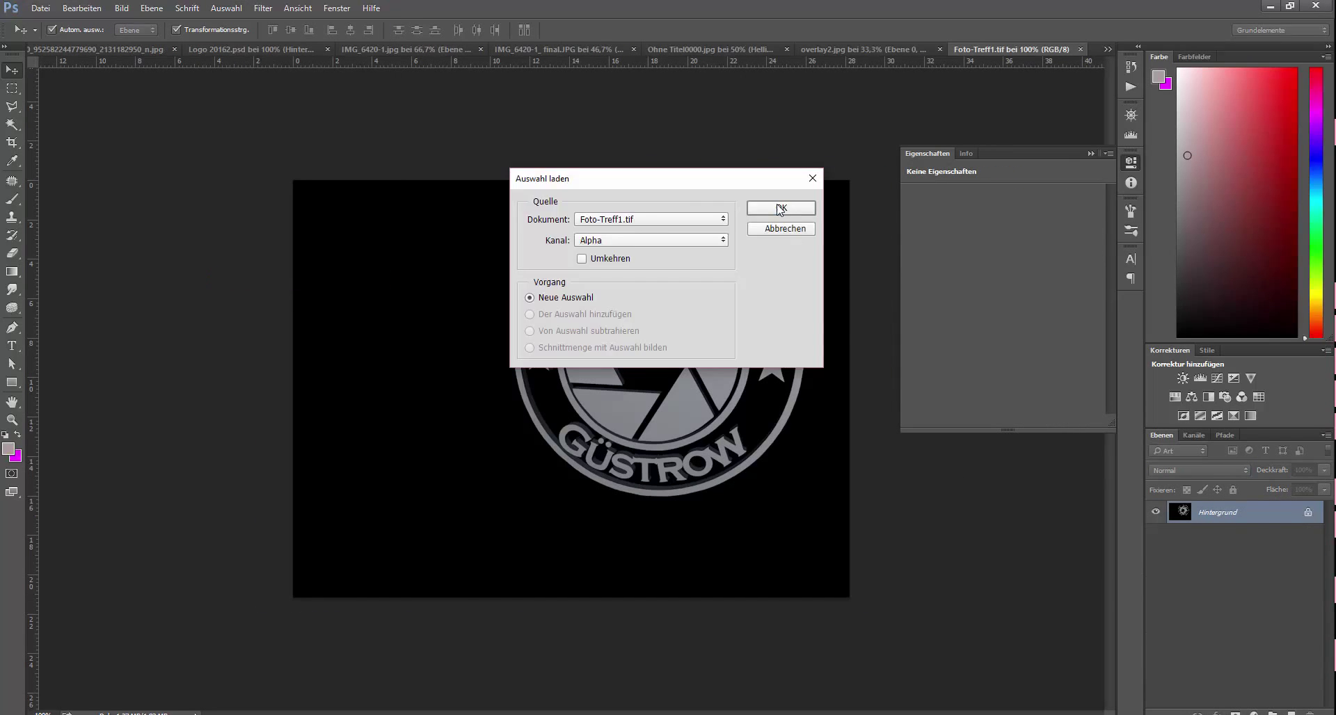
{"action": "left_click", "coordinate": [780, 208]}
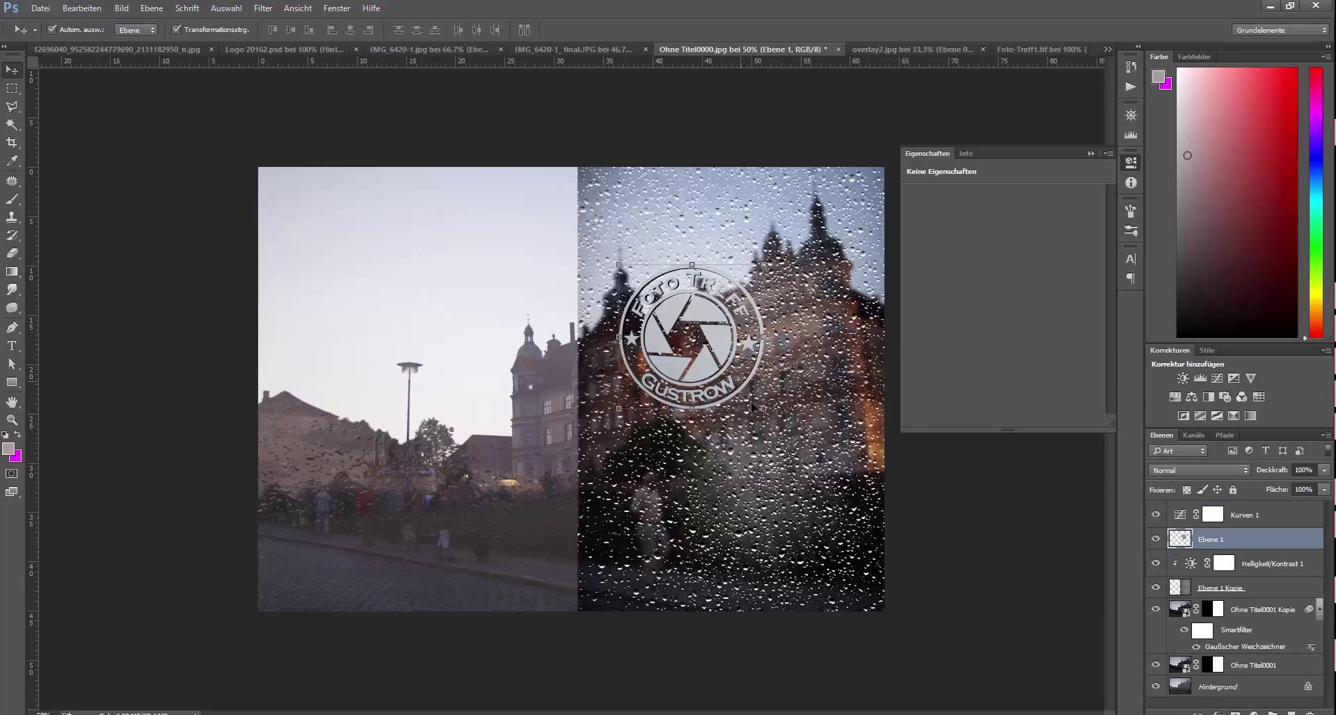
{"action": "mouse_move", "coordinate": [763, 409]}
{"action": "left_mouse_down"}
{"action": "mouse_move", "coordinate": [858, 529]}
{"action": "mouse_move", "coordinate": [730, 445]}
{"action": "left_mouse_up"}
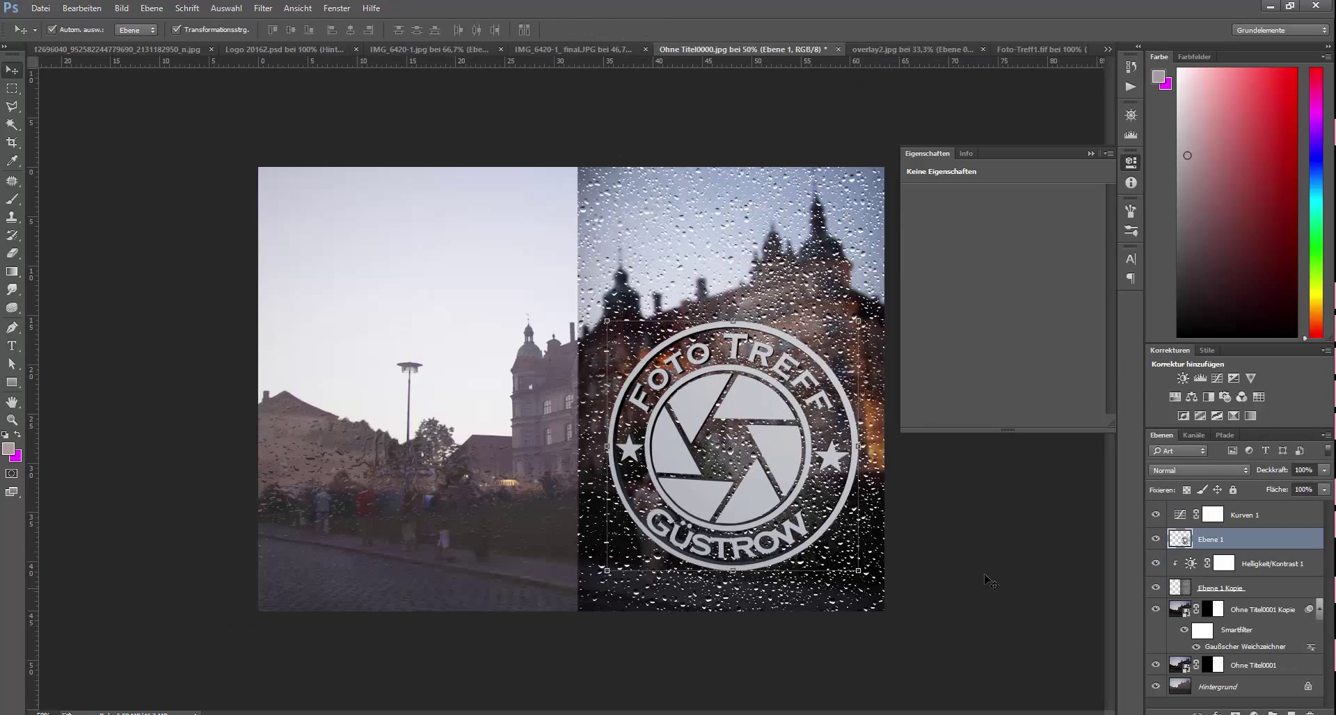
Step: Apply Windeffekt to the logo with the Orkan method blowing to the right
{"action": "left_click", "coordinate": [263, 8]}
{"action": "mouse_move", "coordinate": [314, 188]}
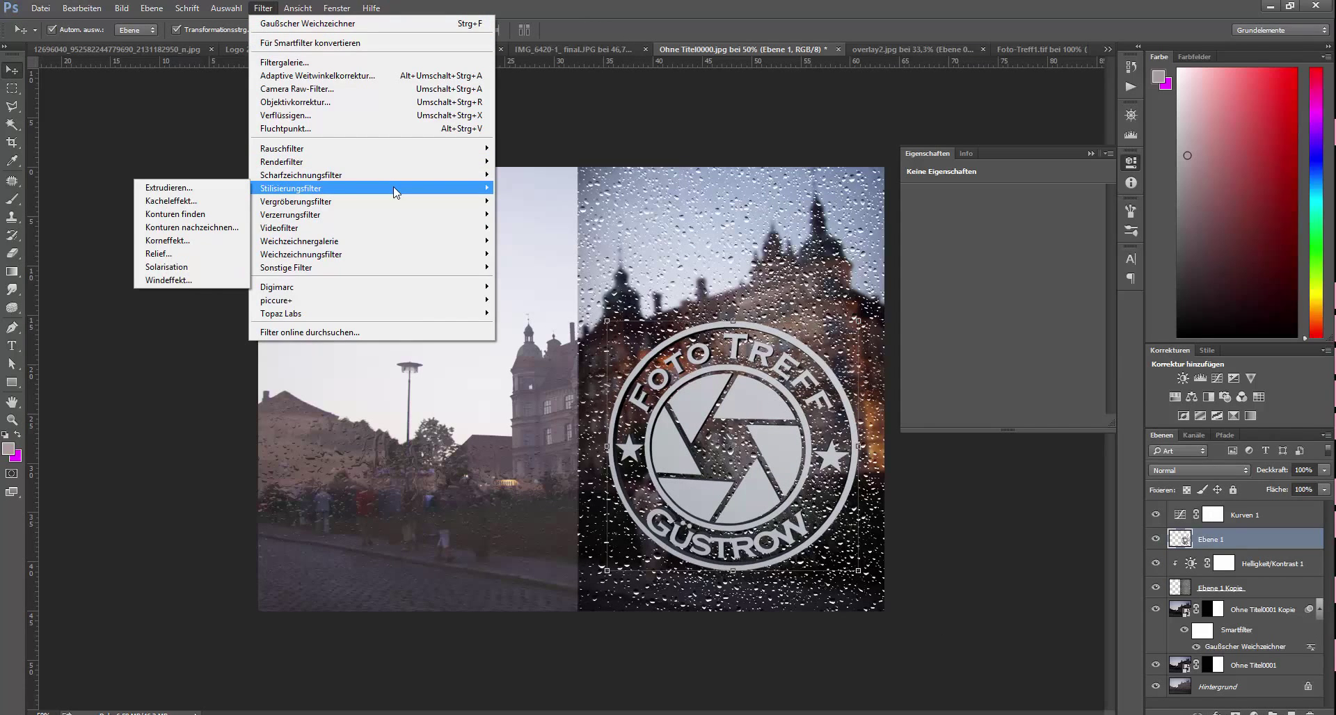
{"action": "left_click", "coordinate": [203, 280]}
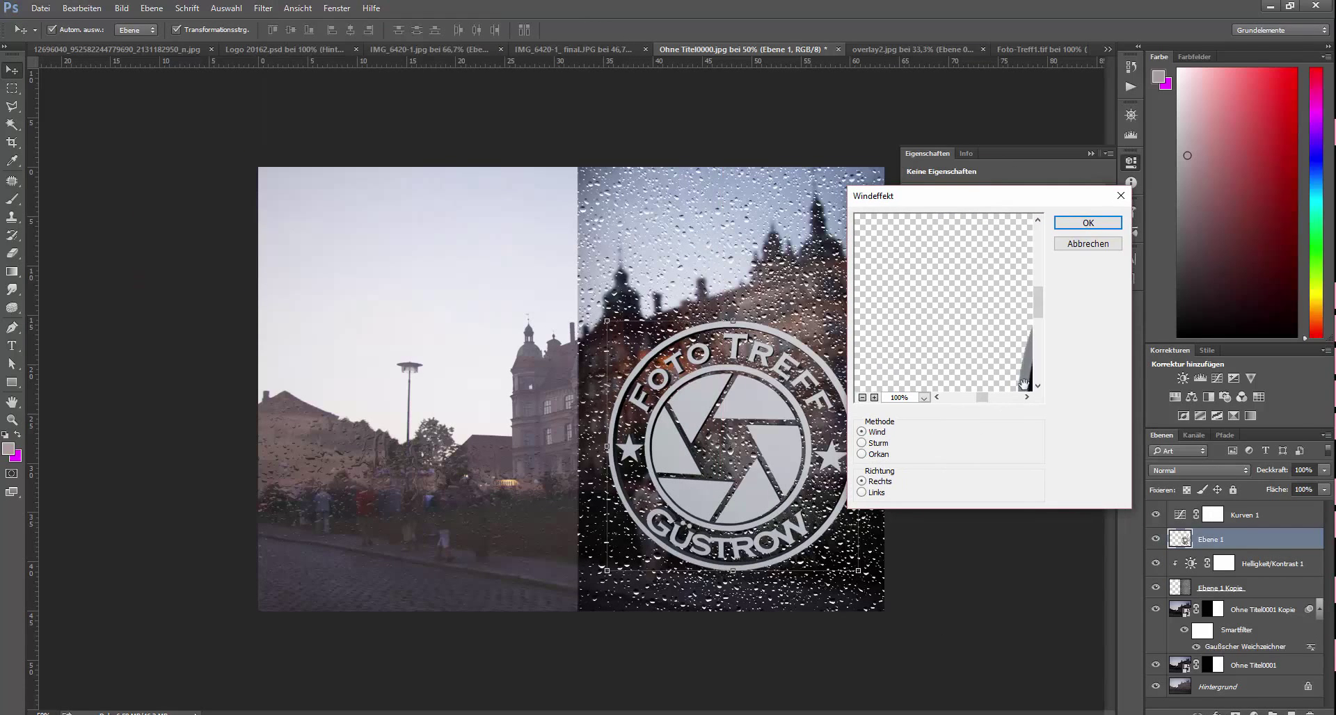
{"action": "left_click_drag", "start_coordinate": [982, 397], "coordinate": [1001, 398]}
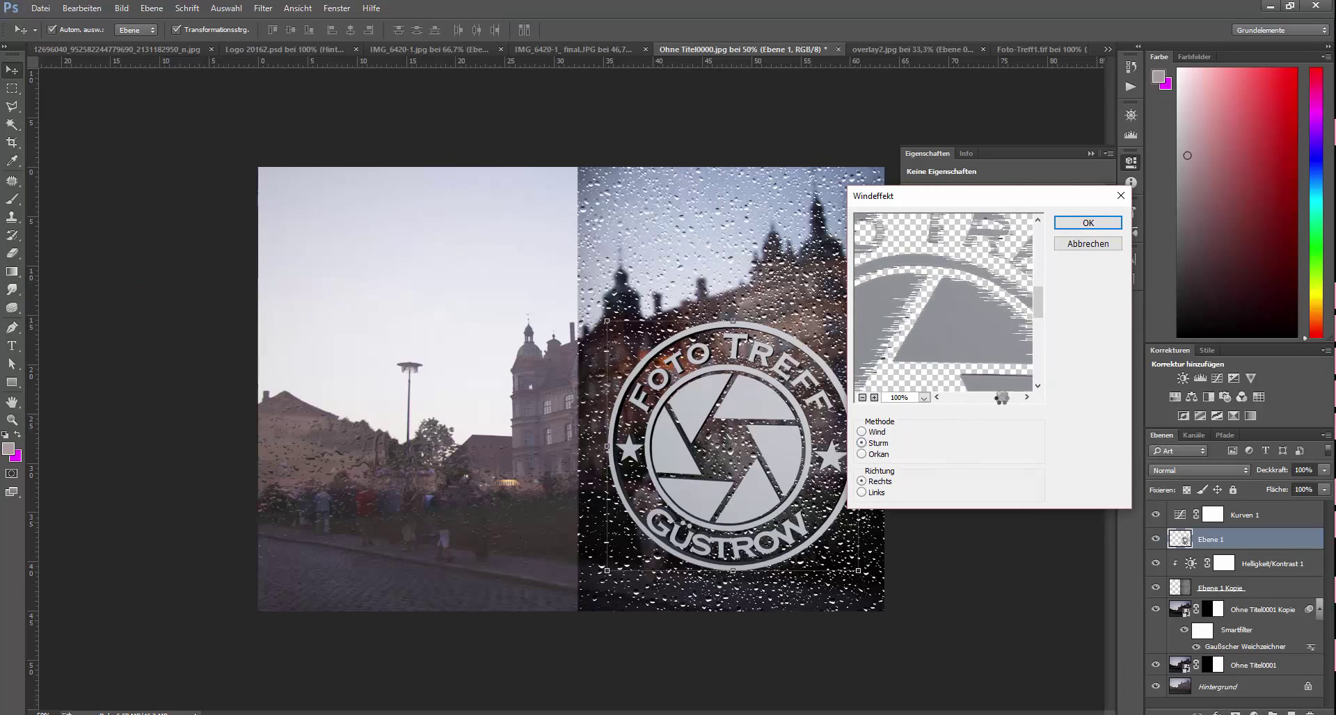
{"action": "left_click", "coordinate": [861, 454]}
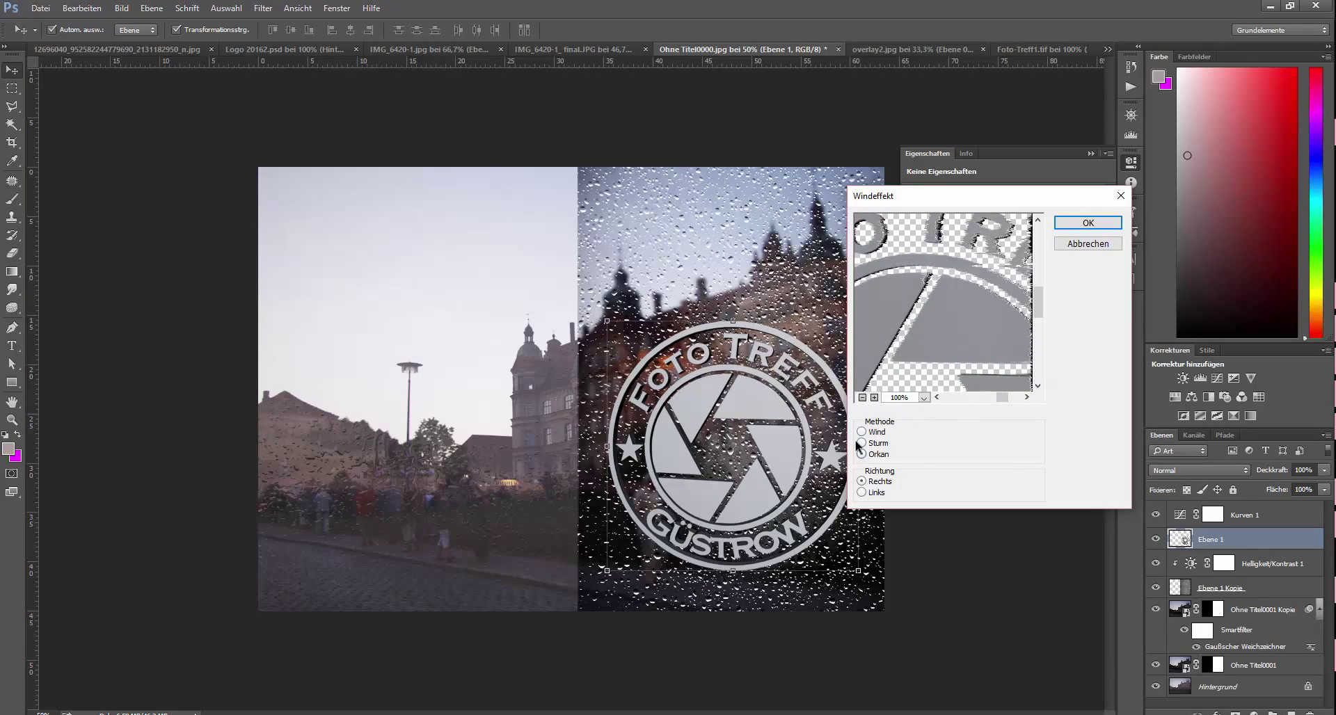
{"action": "left_click", "coordinate": [1080, 223]}
Step: Blur the wind-streaked logo with a 0,4-pixel Gaussian blur
{"action": "left_click", "coordinate": [262, 10]}
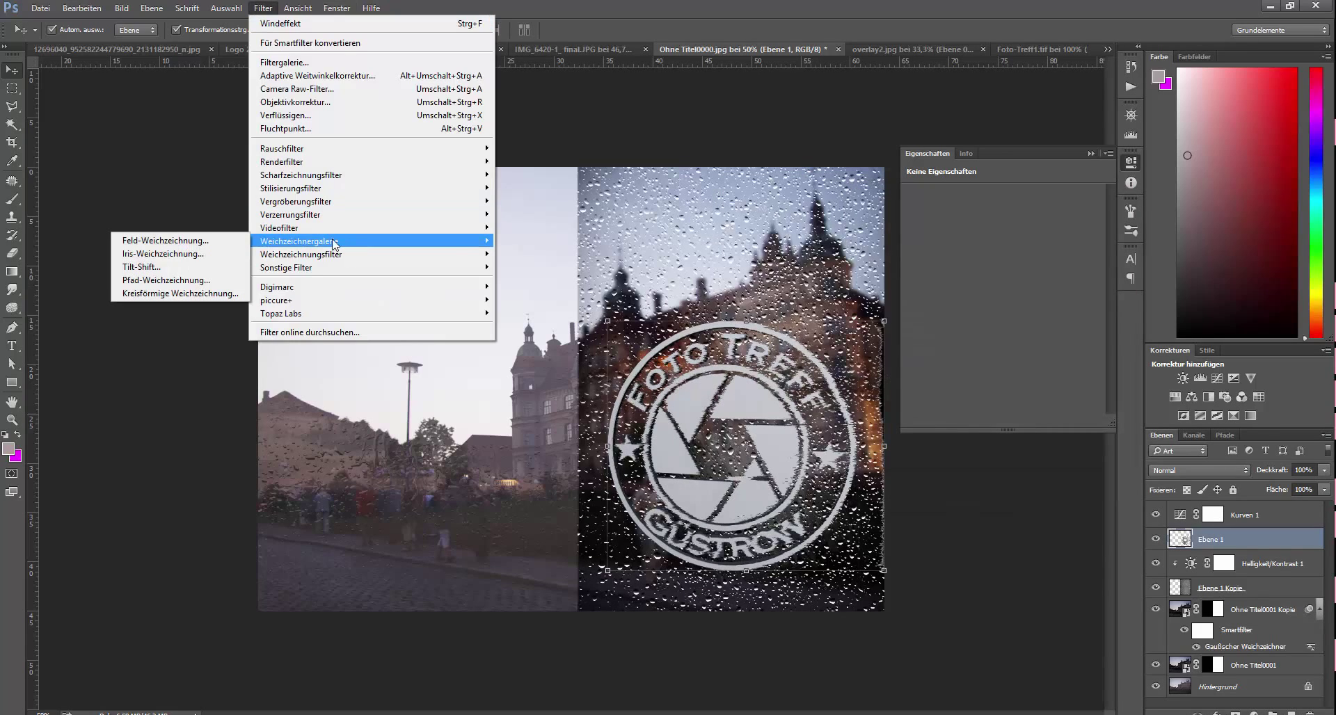
{"action": "mouse_move", "coordinate": [301, 253]}
{"action": "left_click", "coordinate": [191, 305]}
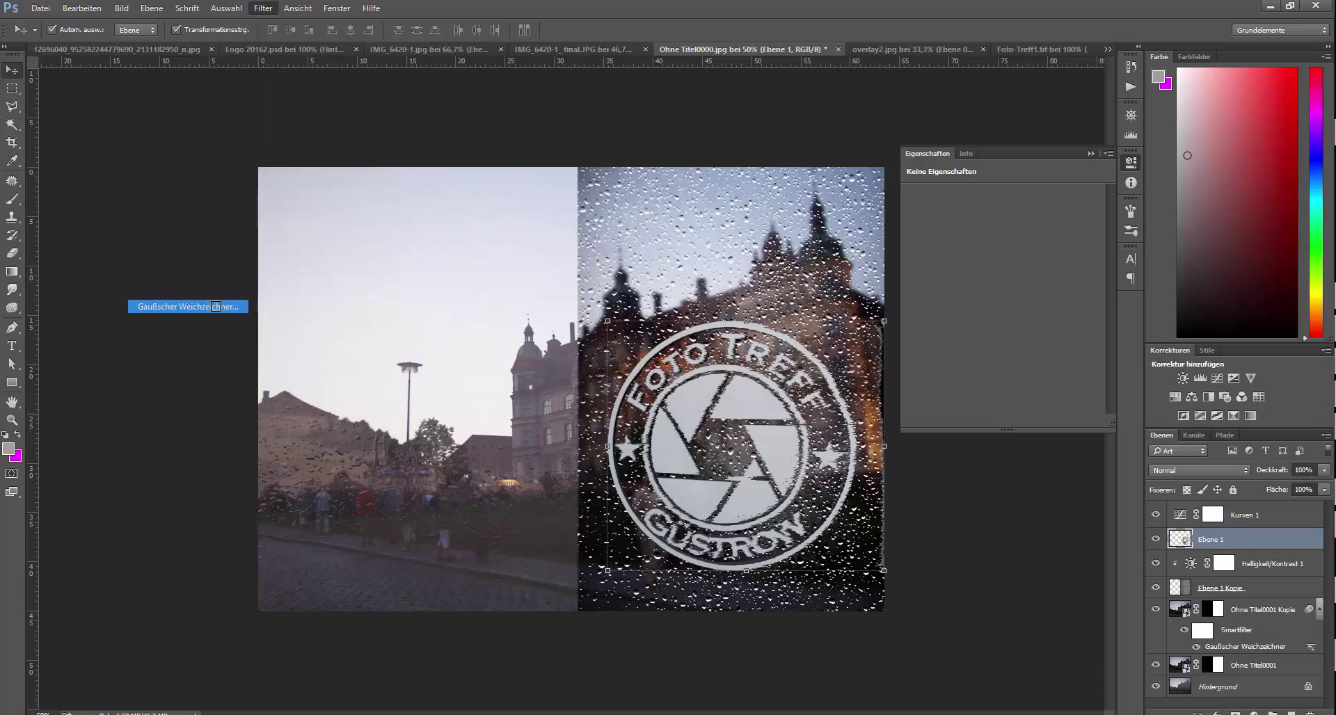
{"action": "left_click_drag", "start_coordinate": [914, 659], "coordinate": [881, 660]}
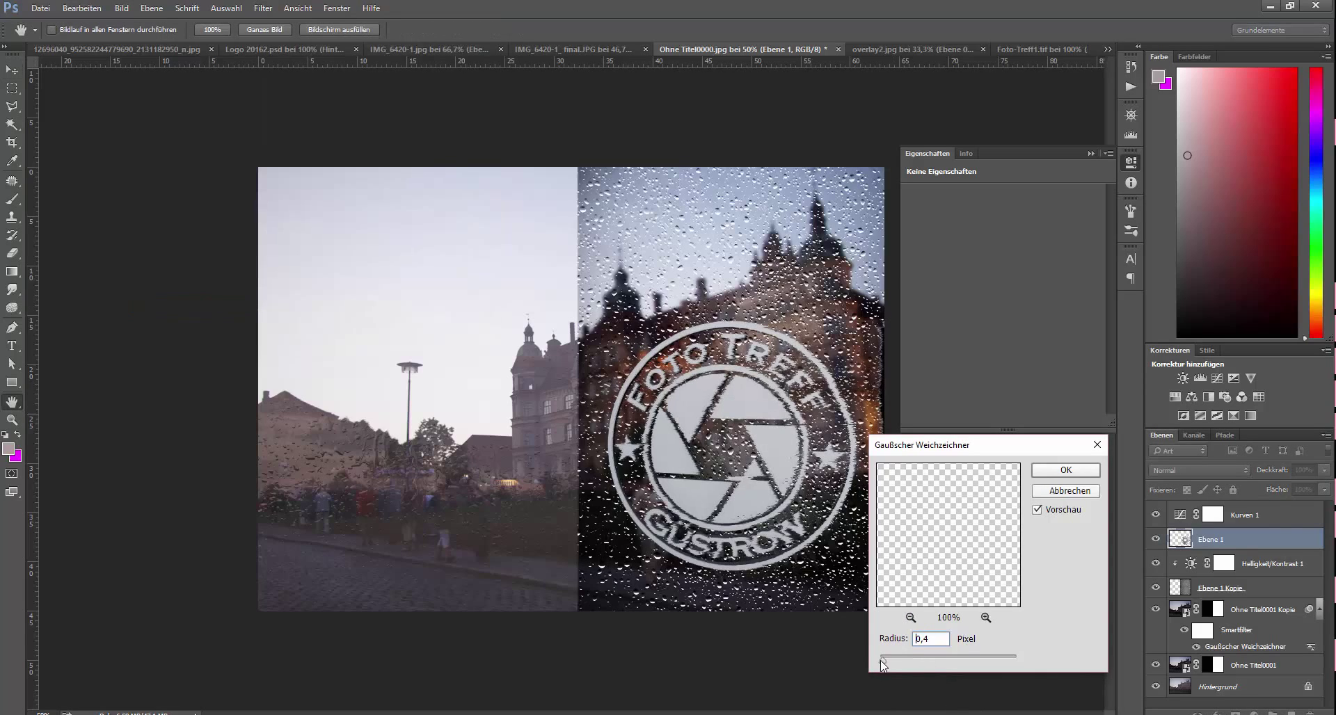
{"action": "left_click", "coordinate": [1055, 472]}
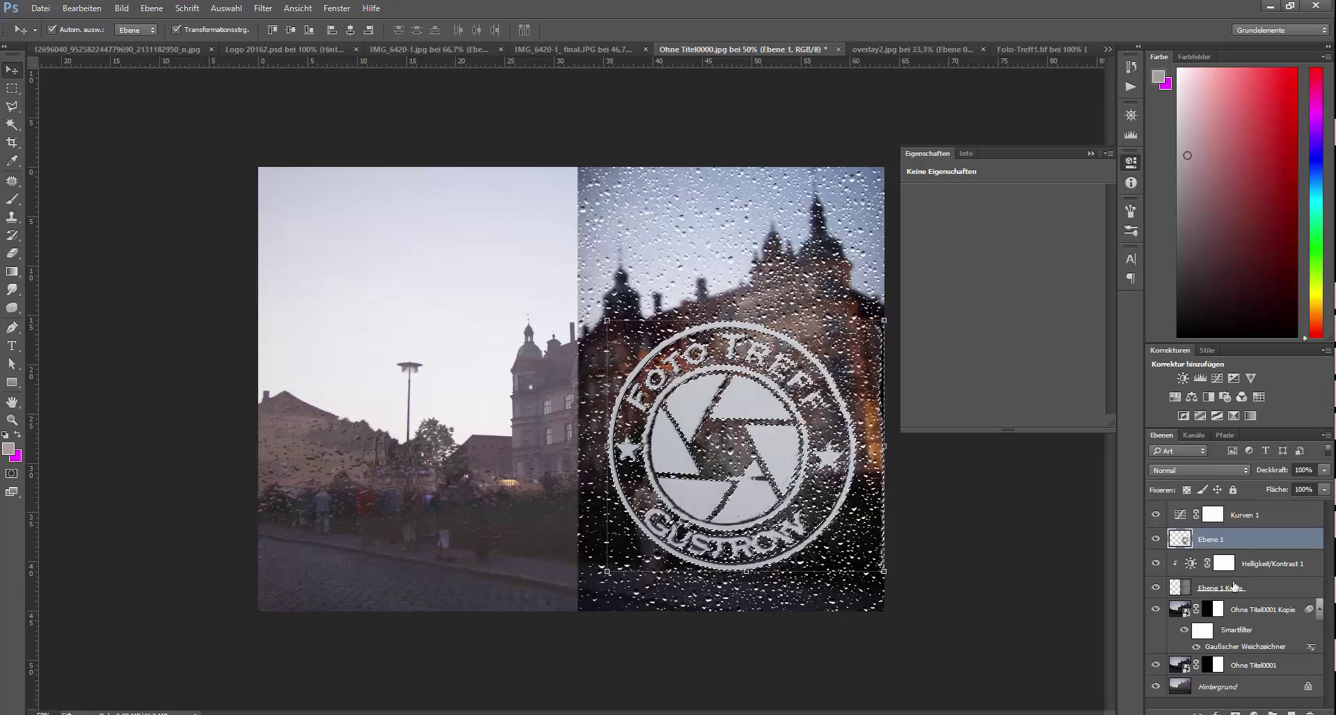
Step: Hide the logo, brush away raindrops over the castle on the mask, and open the blur's blending options
{"action": "left_click", "coordinate": [1156, 539]}
{"action": "left_click", "coordinate": [1216, 610]}
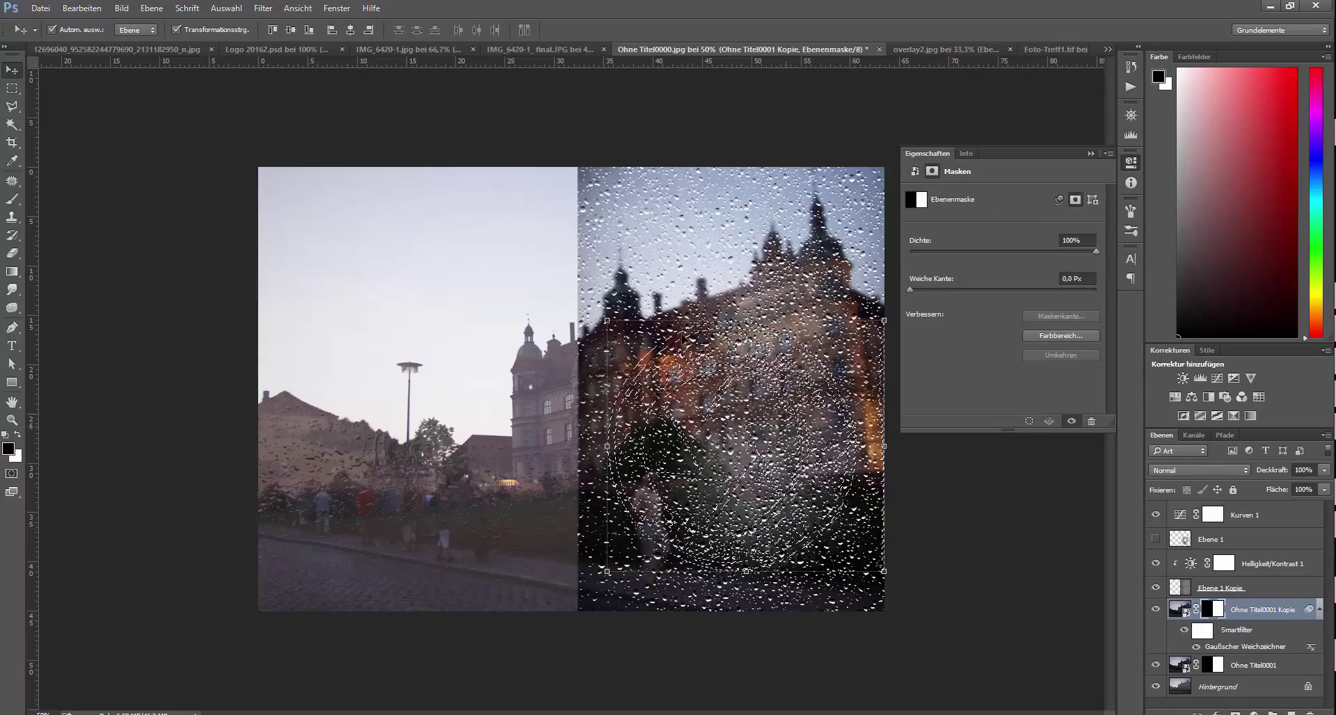
{"action": "key", "text": "b"}
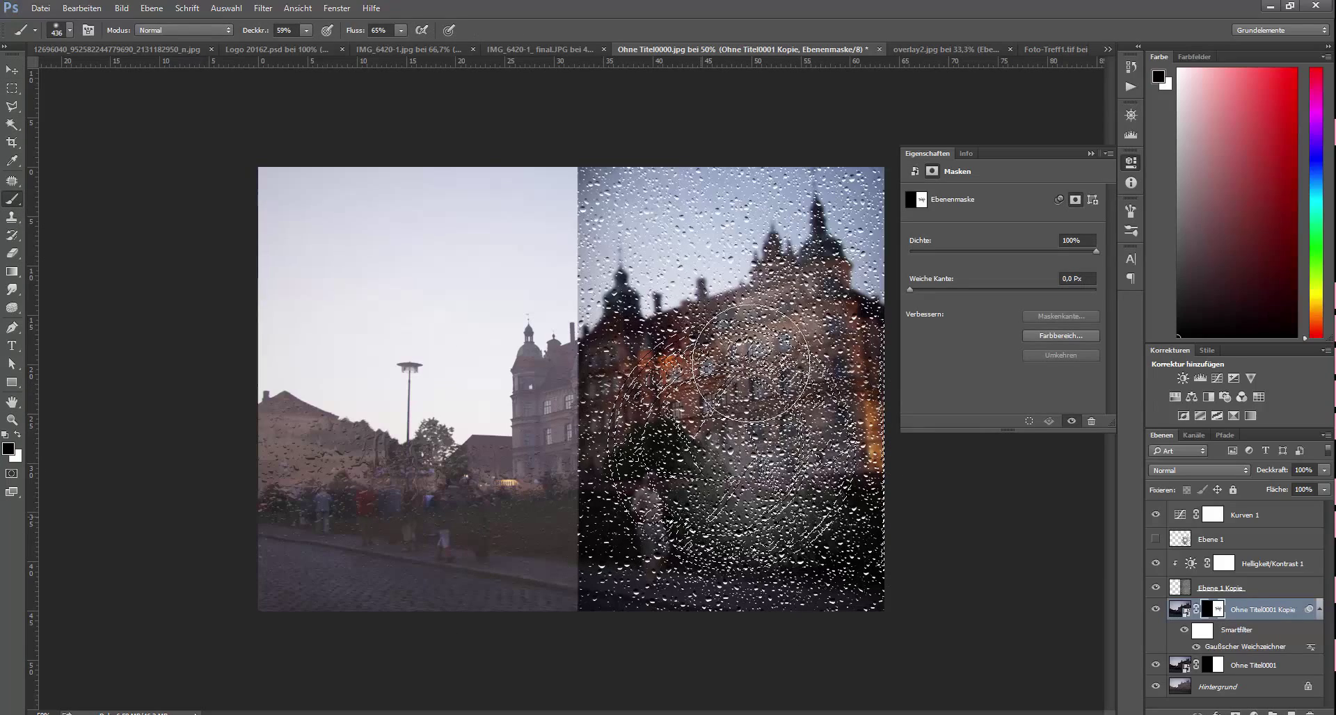
{"action": "left_click_drag", "start_coordinate": [751, 364], "coordinate": [570, 499]}
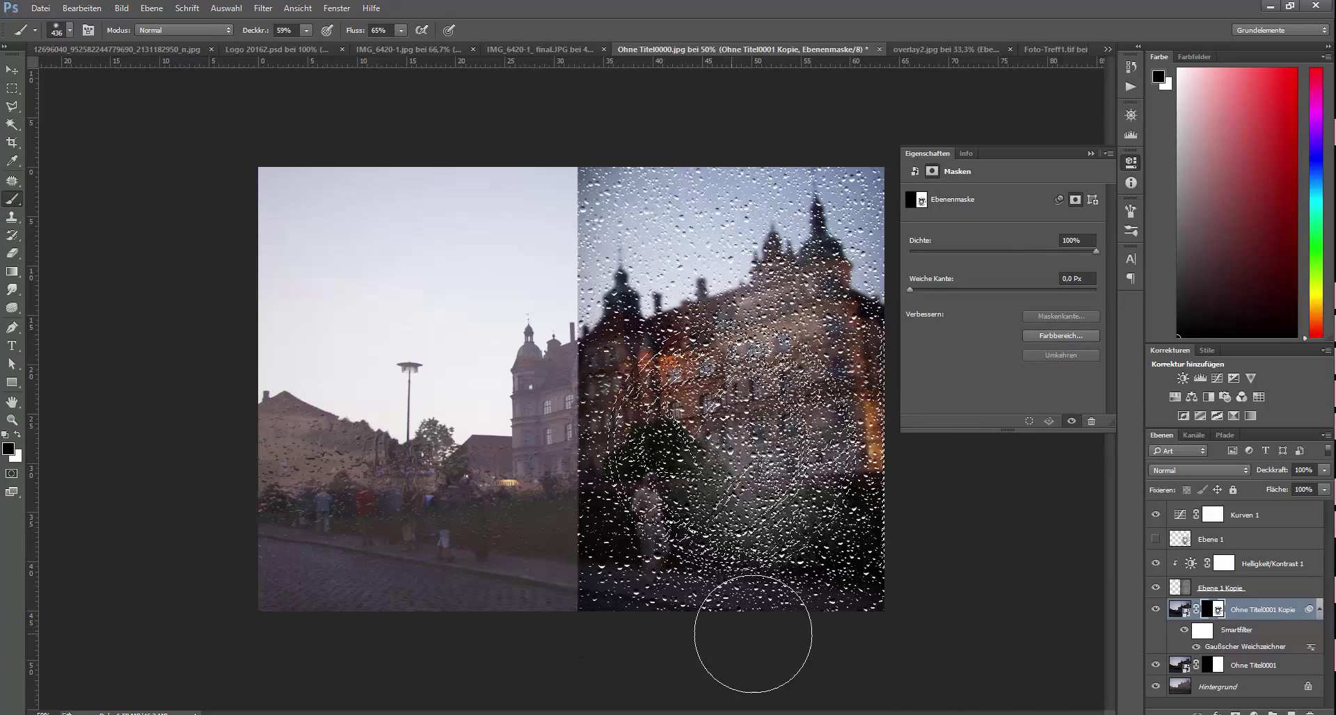
{"action": "left_click", "coordinate": [1179, 609]}
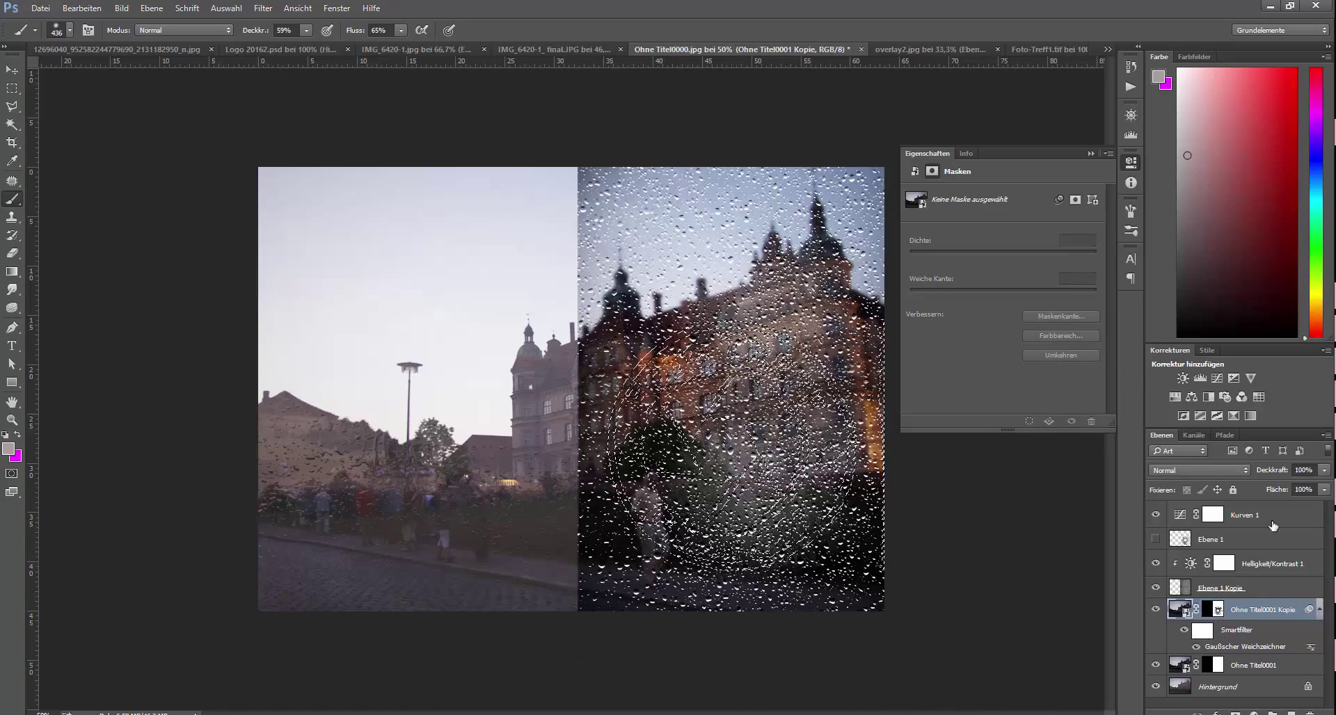
{"action": "double_click", "coordinate": [1311, 648]}
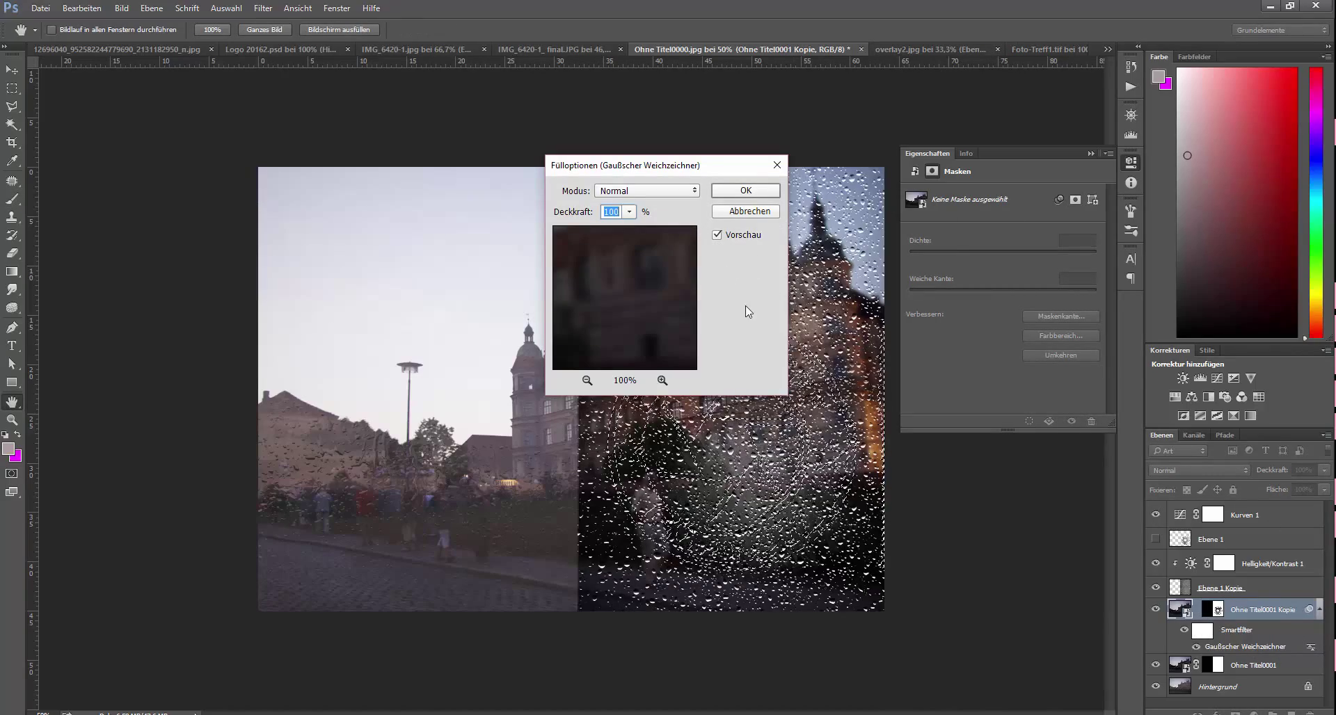
Step: Reopen the rain layer's Gaussian Blur smart filter and raise its radius to 137,6 pixels
{"action": "left_click", "coordinate": [745, 190]}
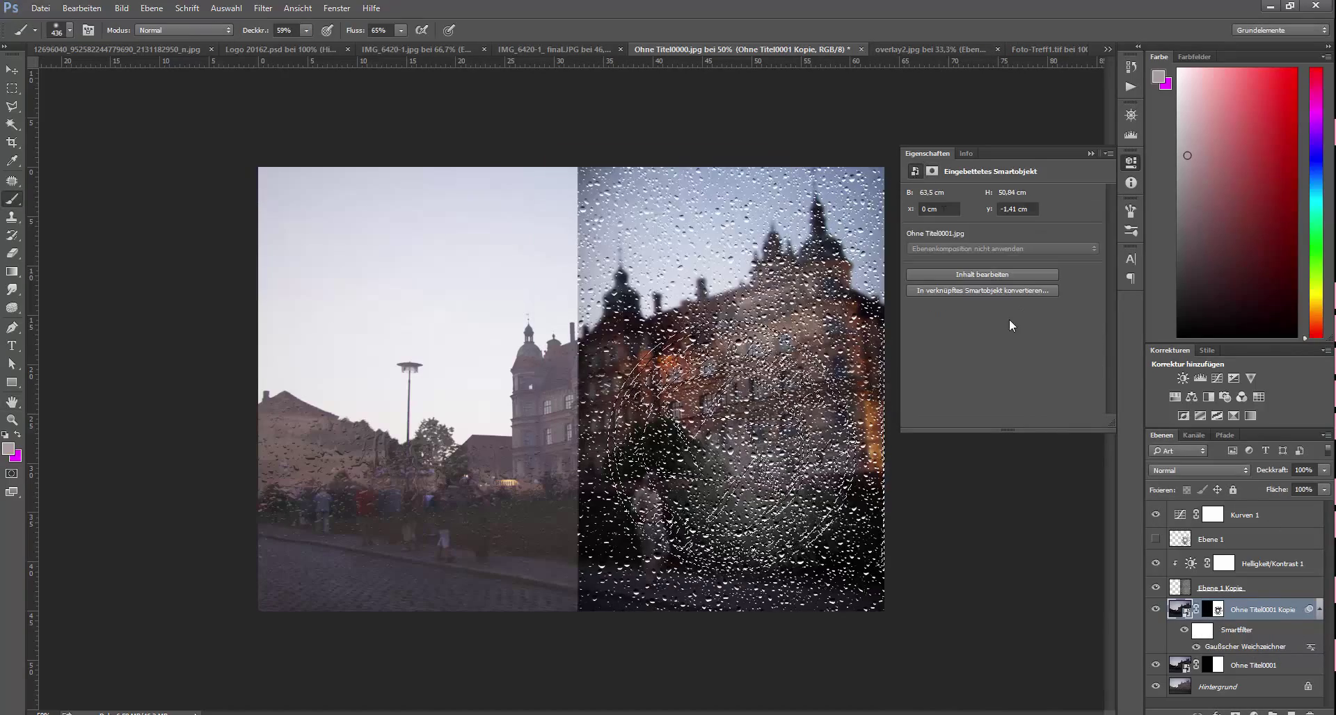
{"action": "left_click", "coordinate": [1201, 630]}
{"action": "double_click", "coordinate": [1237, 646]}
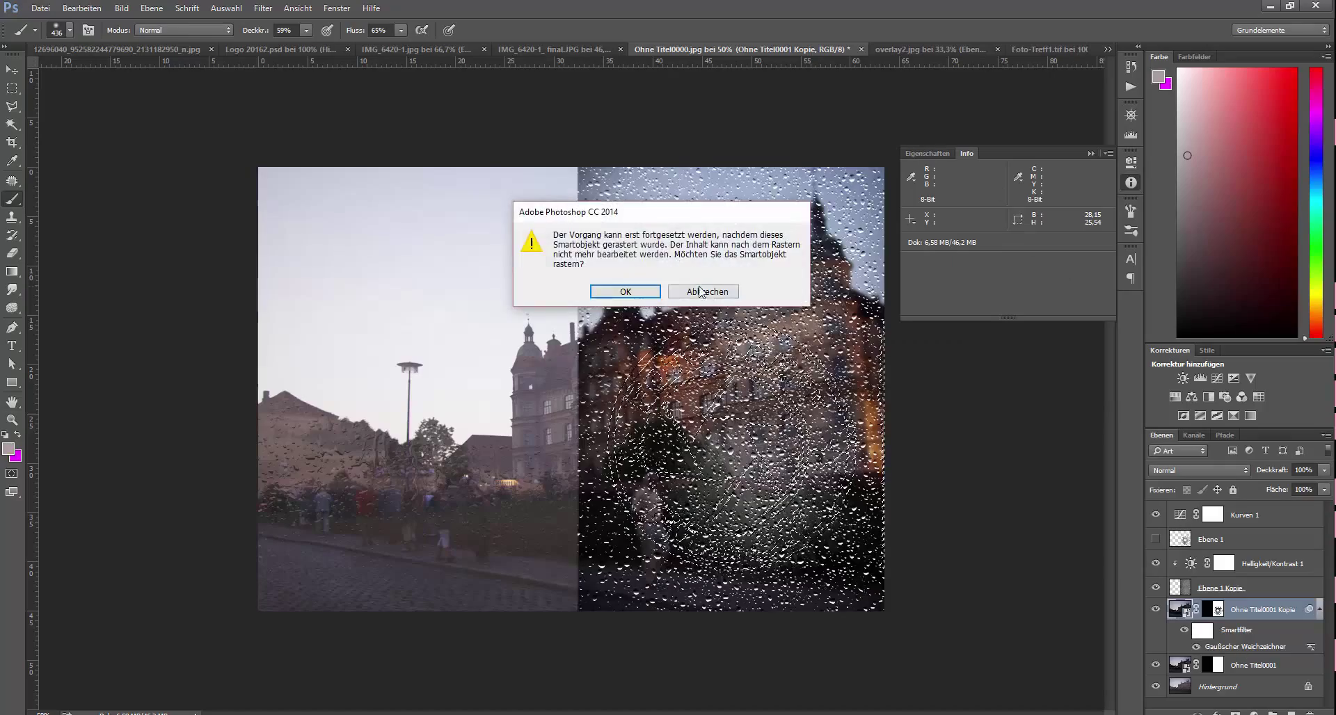
{"action": "key", "text": "Escape"}
{"action": "double_click", "coordinate": [1237, 646]}
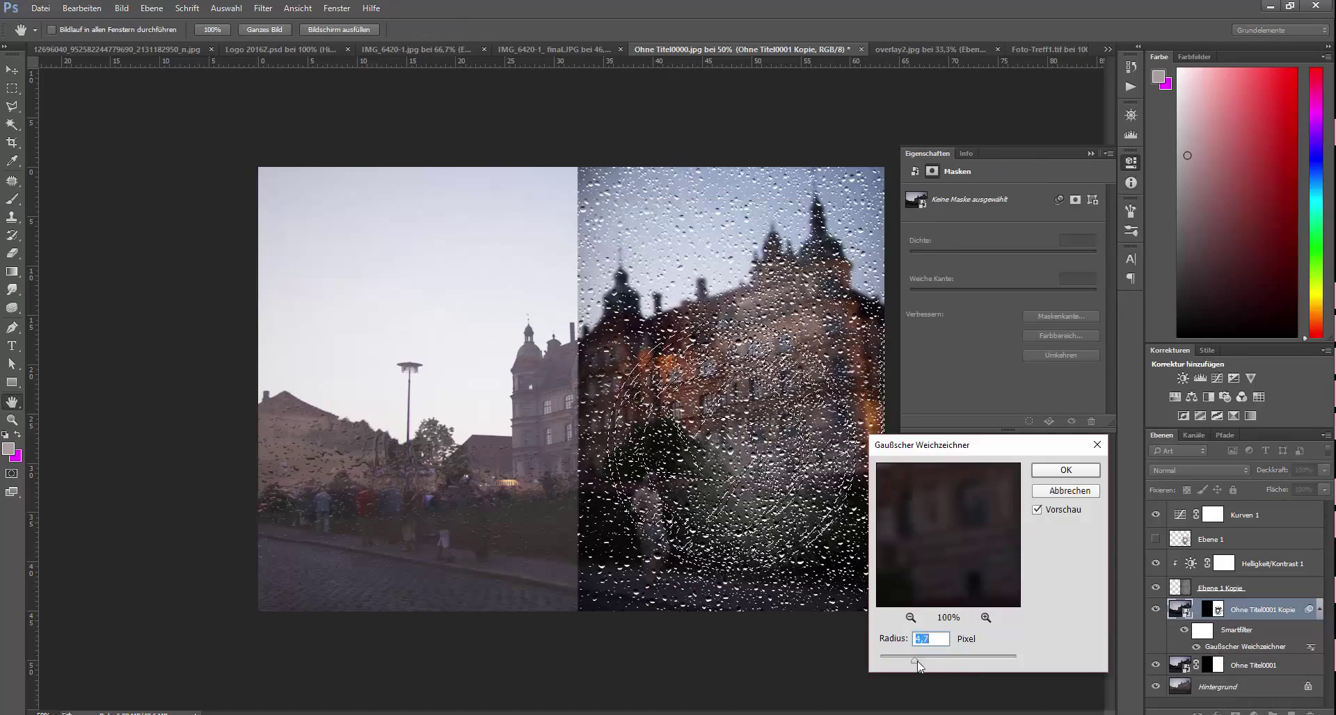
{"action": "left_click_drag", "start_coordinate": [918, 659], "coordinate": [975, 656]}
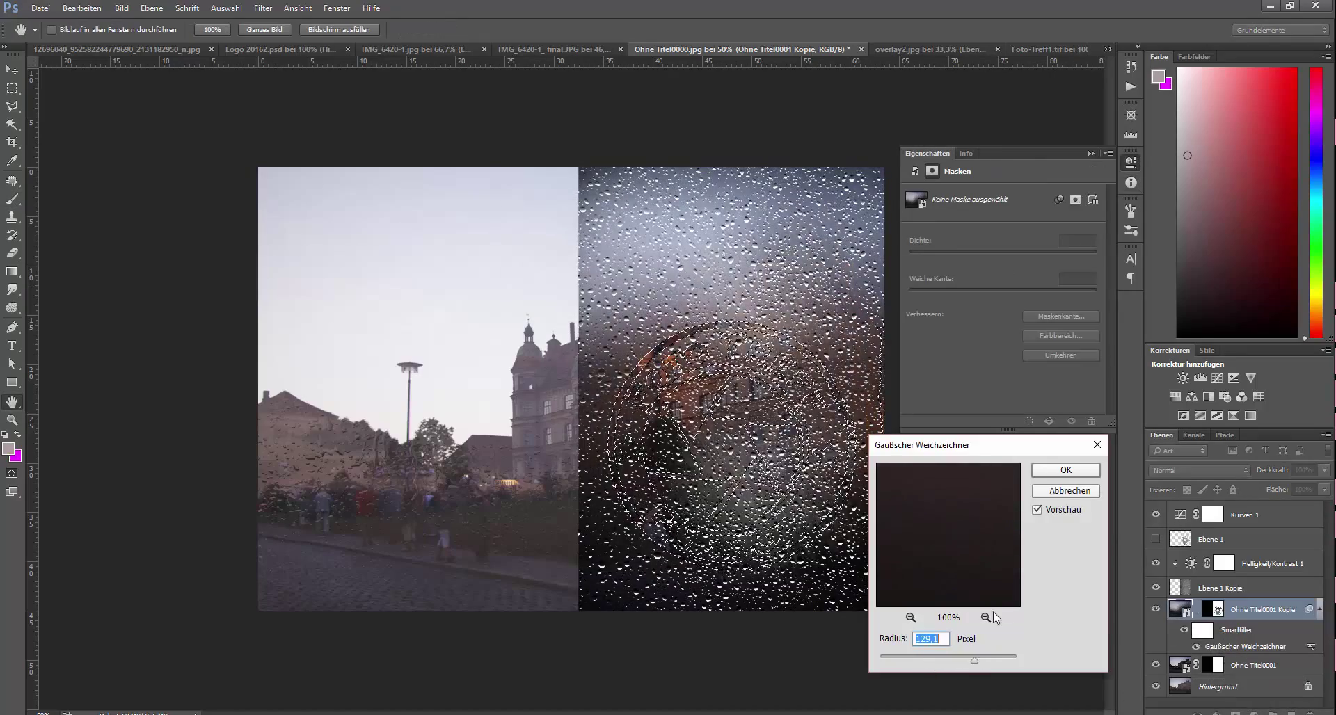
{"action": "left_click", "coordinate": [1048, 472]}
{"action": "key", "text": "b"}
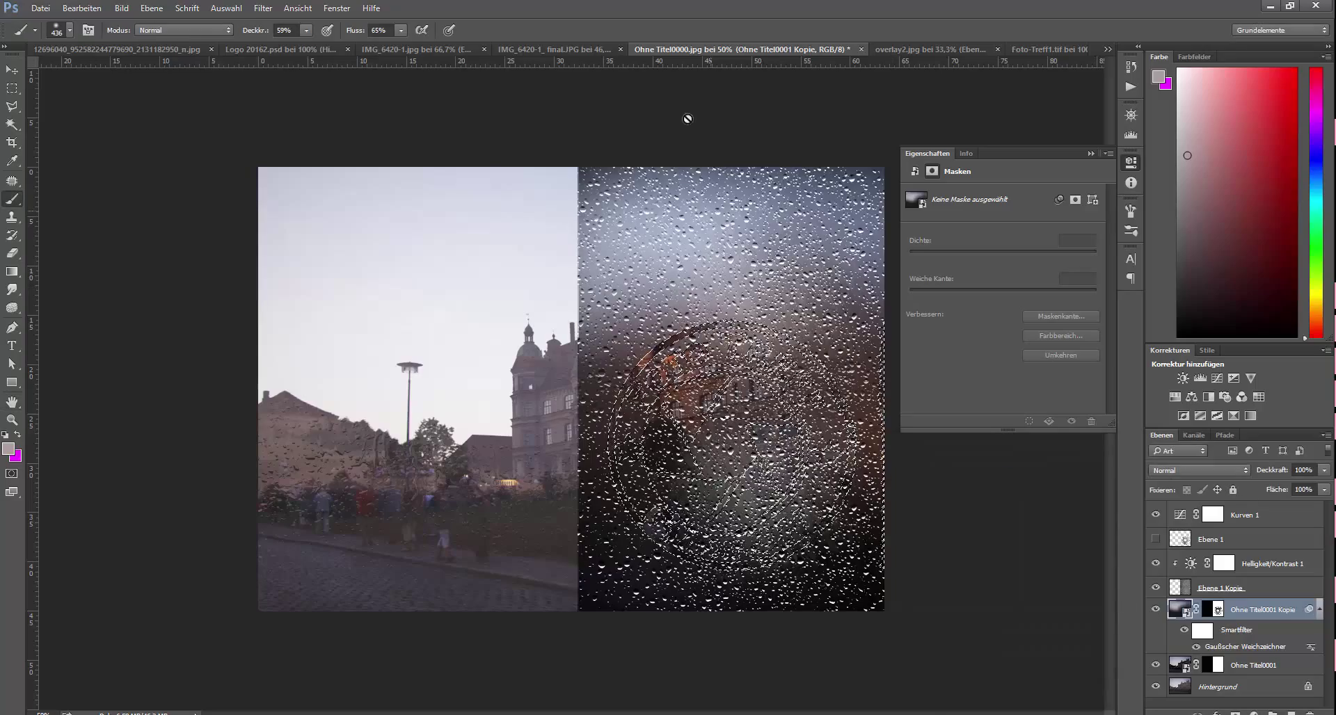
Step: Dismiss the error message and add a new empty layer
{"action": "left_click", "coordinate": [1098, 570]}
{"action": "key", "text": "Return"}
{"action": "key", "text": "ctrl+shift+alt+n"}
{"action": "key", "text": "m"}
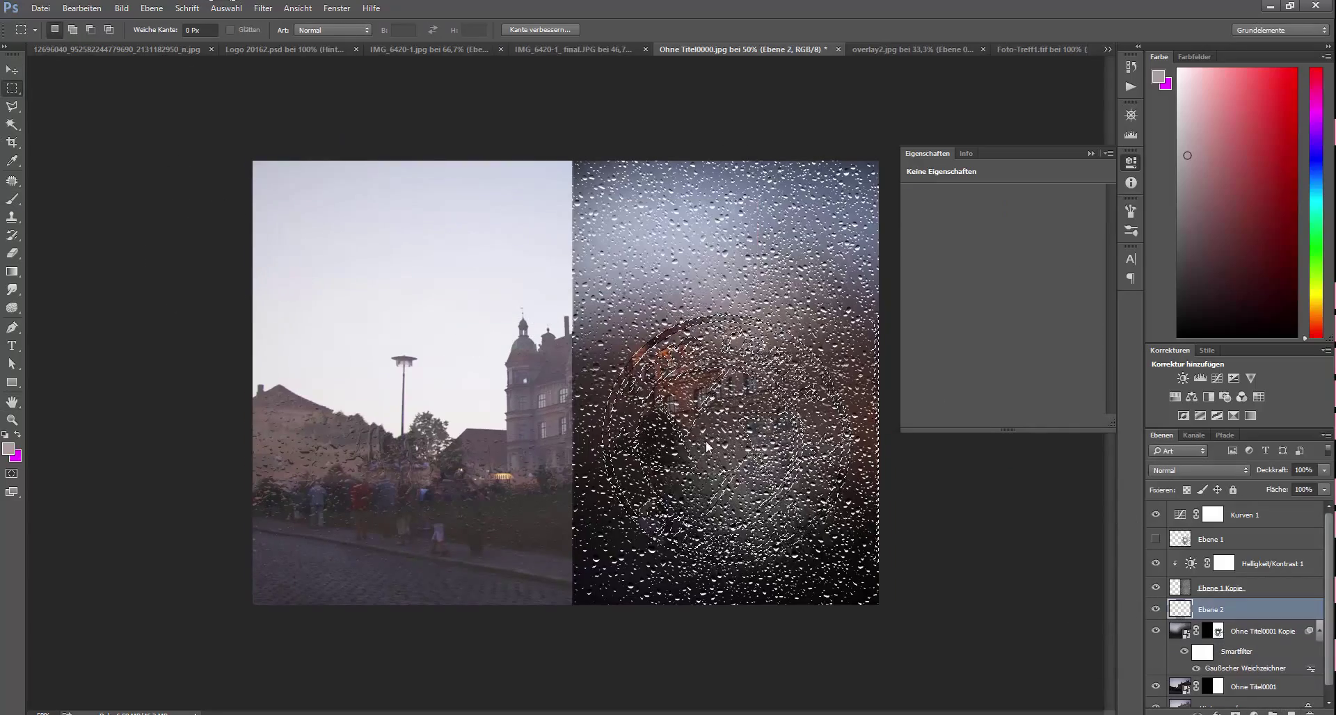
Step: Transform the logo selection to about 195%, shifted down and left
{"action": "right_click", "coordinate": [701, 438]}
{"action": "left_click", "coordinate": [765, 582]}
{"action": "right_click", "coordinate": [789, 482]}
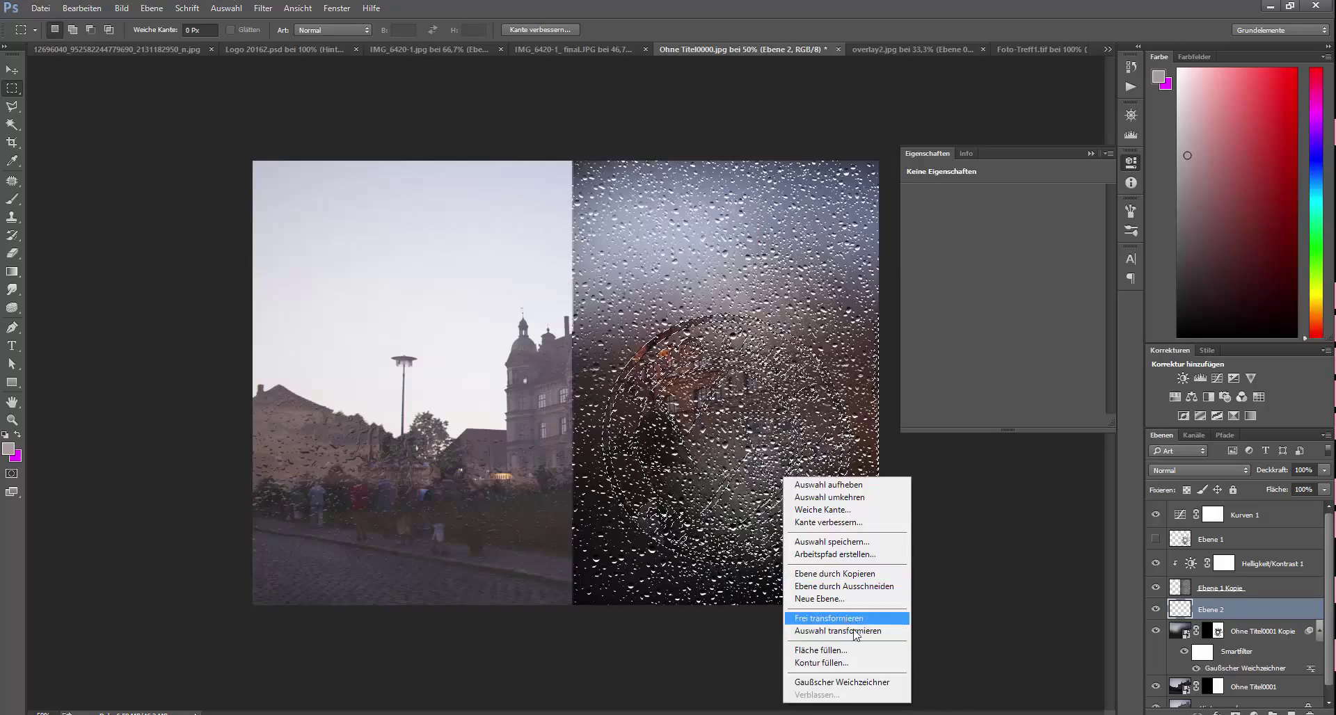
{"action": "left_click", "coordinate": [814, 617]}
{"action": "left_click_drag", "start_coordinate": [641, 307], "coordinate": [387, 75]}
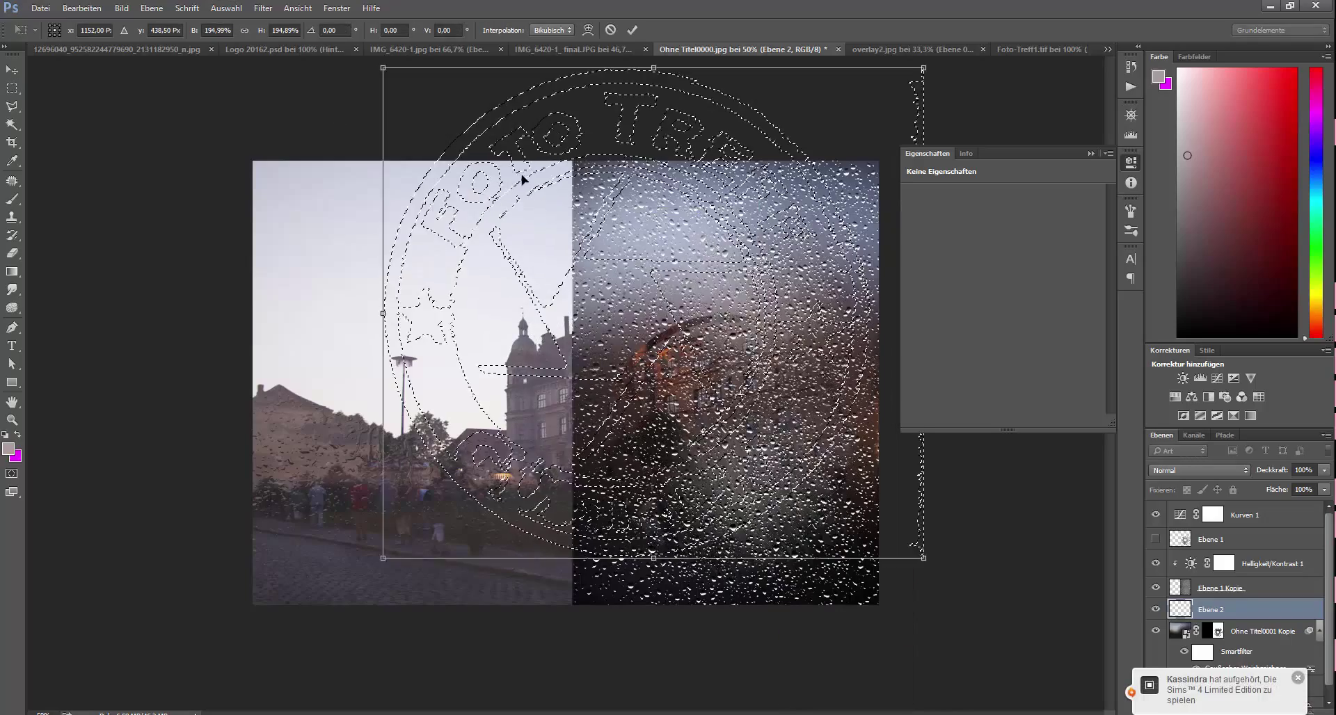
{"action": "left_click_drag", "start_coordinate": [529, 208], "coordinate": [582, 265]}
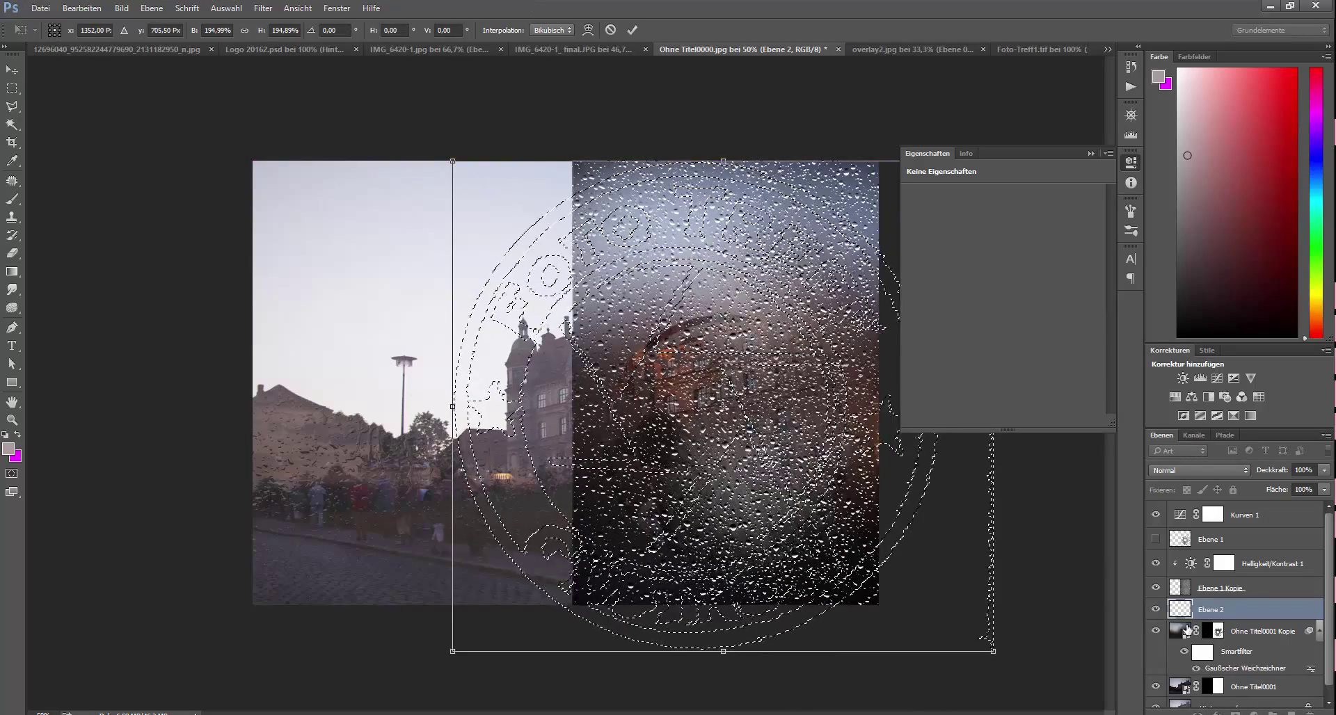
{"action": "key", "text": "Return"}
Step: Paint the rain mask to reveal the upper-right building, deselect, and lower Ebene 1 Kopie to about 61% opacity
{"action": "left_click", "coordinate": [1217, 631]}
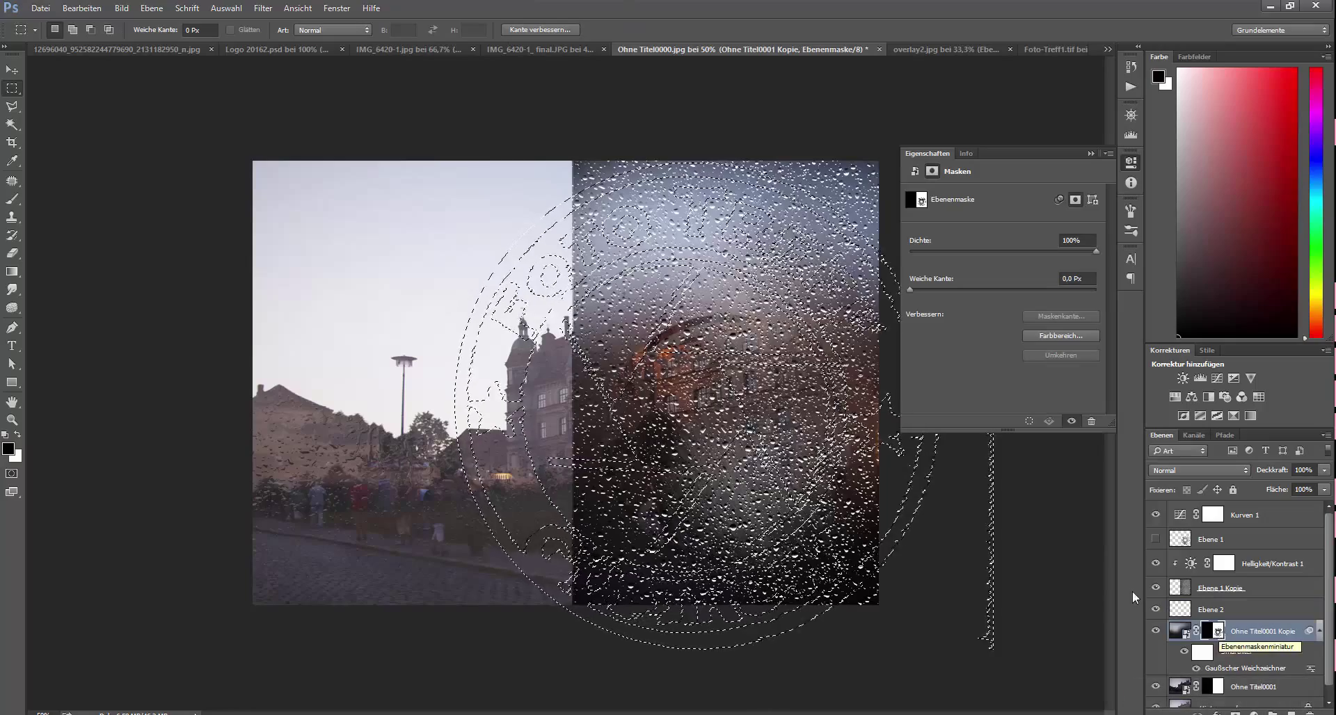
{"action": "key", "text": "x"}
{"action": "key", "text": "b"}
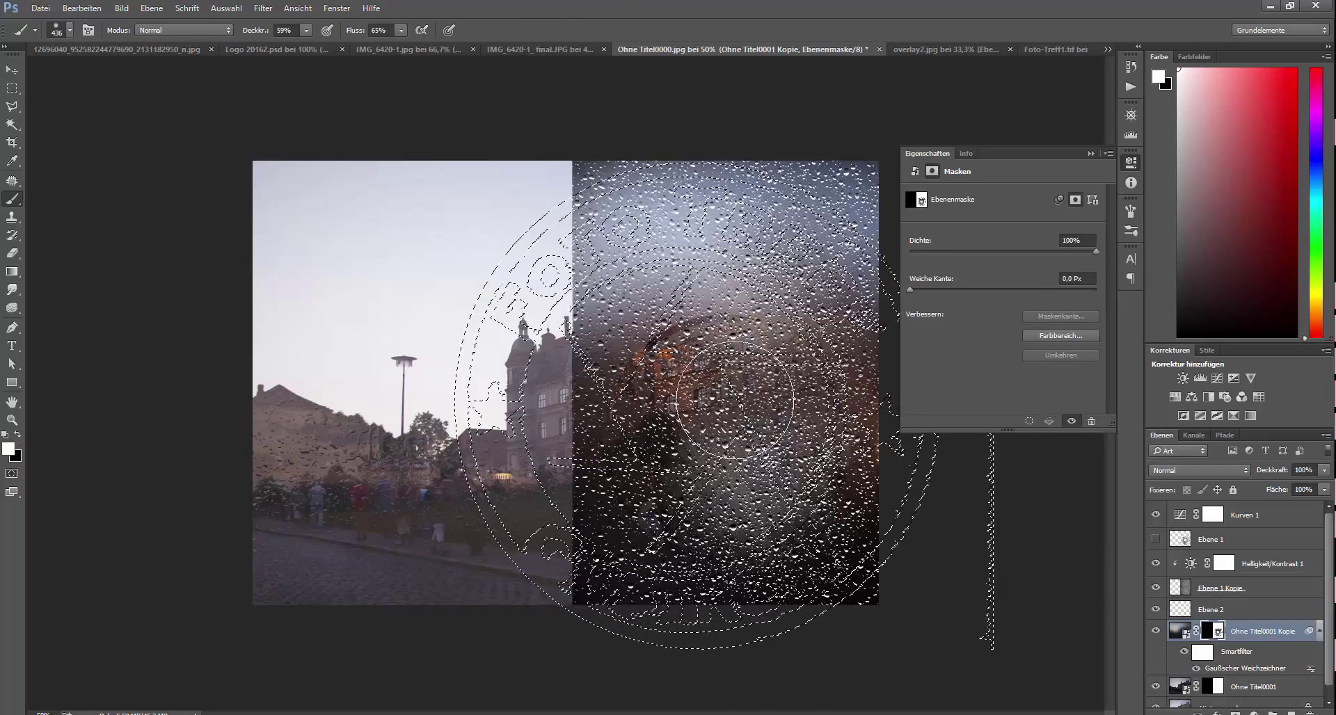
{"action": "left_click", "coordinate": [18, 437]}
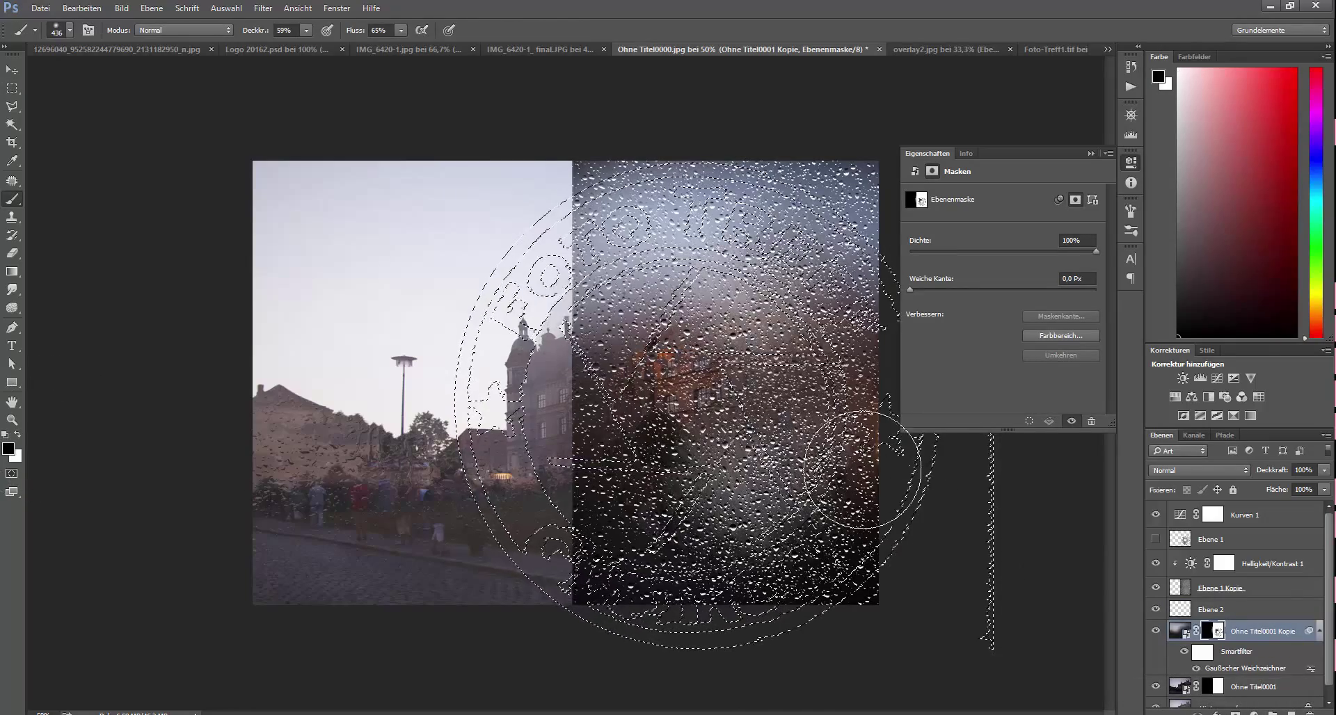
{"action": "left_click_drag", "start_coordinate": [786, 229], "coordinate": [613, 306]}
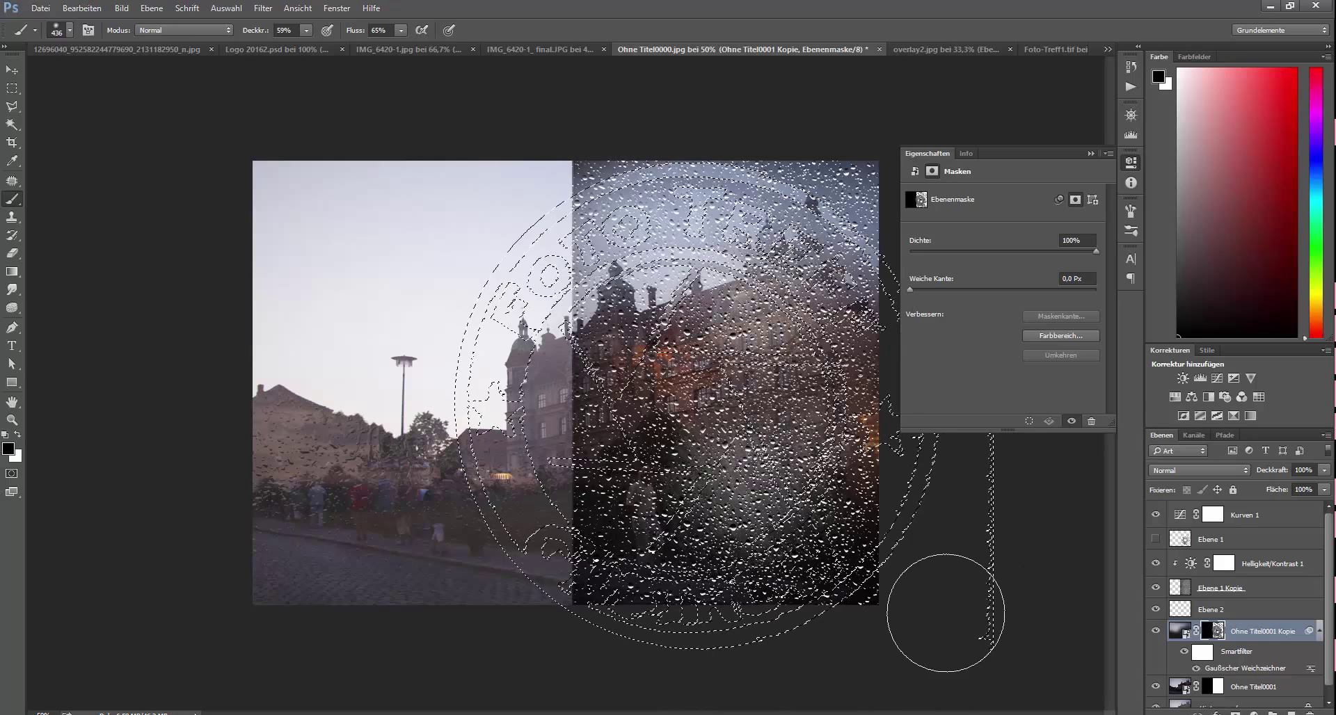
{"action": "key", "text": "ctrl+d"}
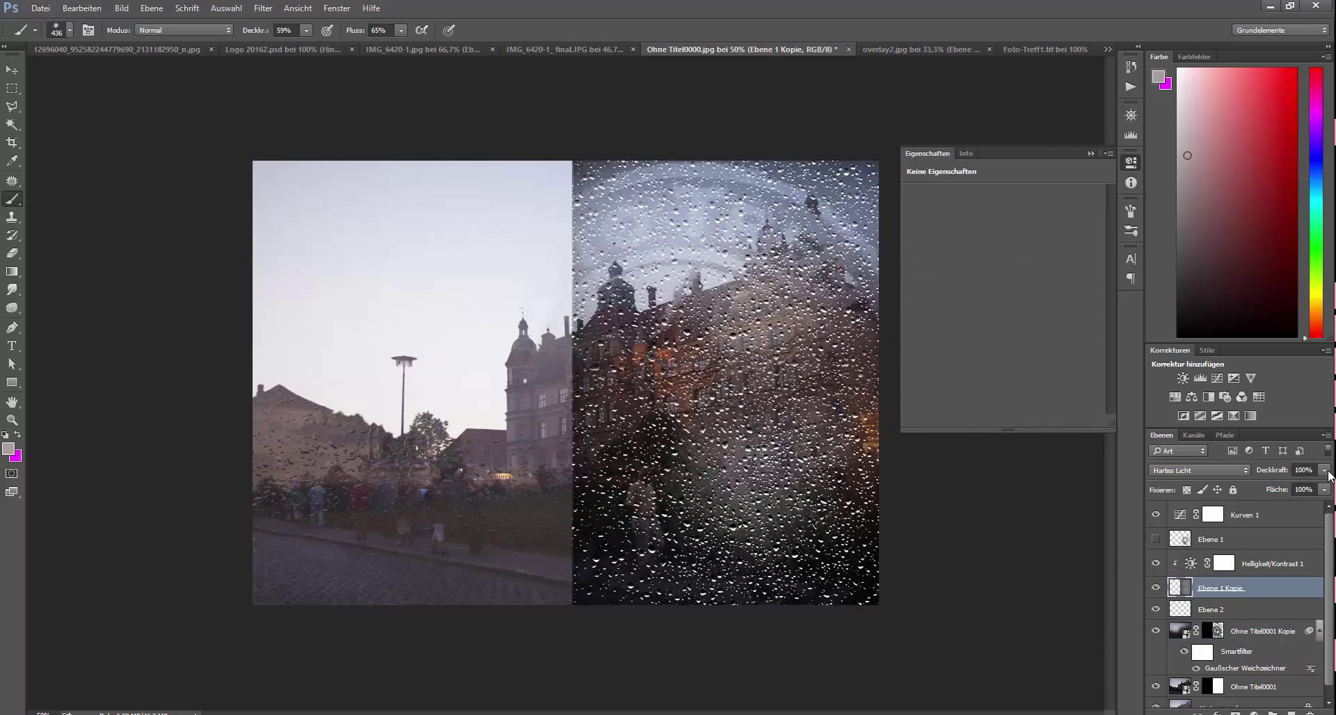
{"action": "left_click_drag", "start_coordinate": [1324, 470], "coordinate": [1292, 507]}
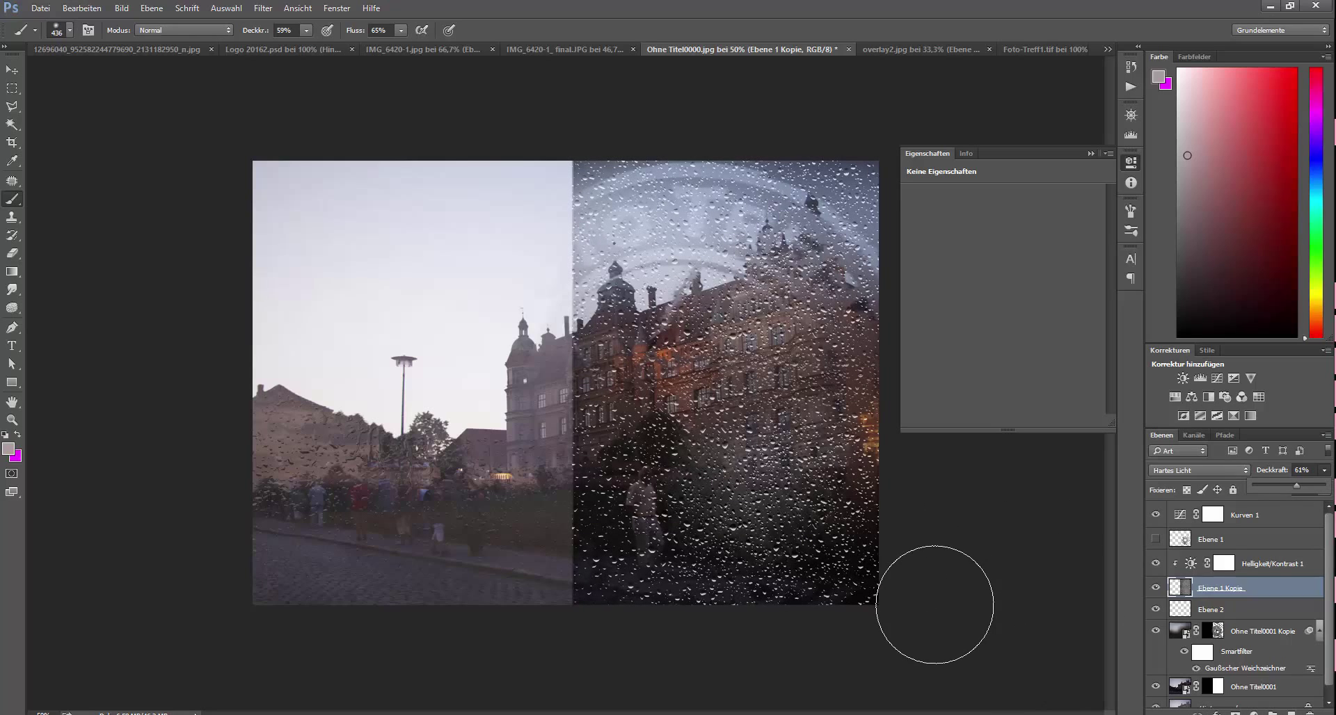
Step: Add a '3D Glas' text label on the left half
{"action": "key", "text": "t"}
{"action": "left_click", "coordinate": [361, 535]}
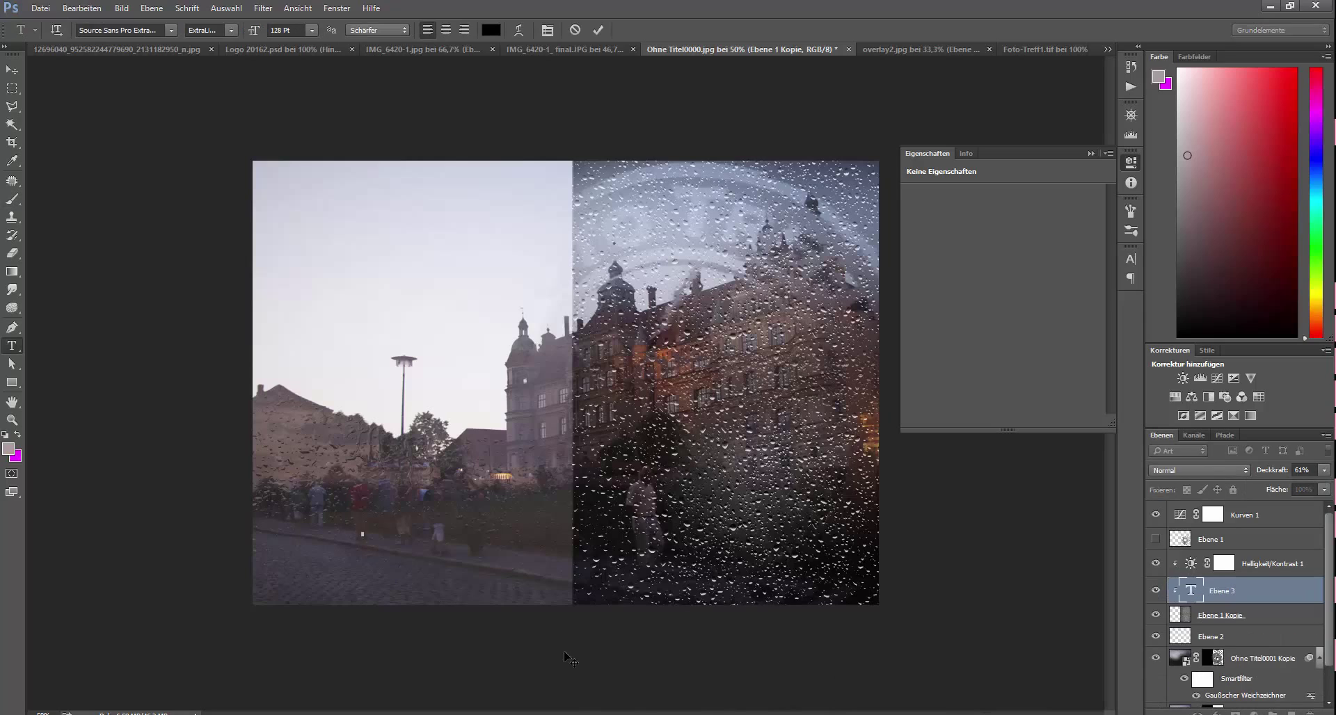
{"action": "left_click", "coordinate": [1180, 515]}
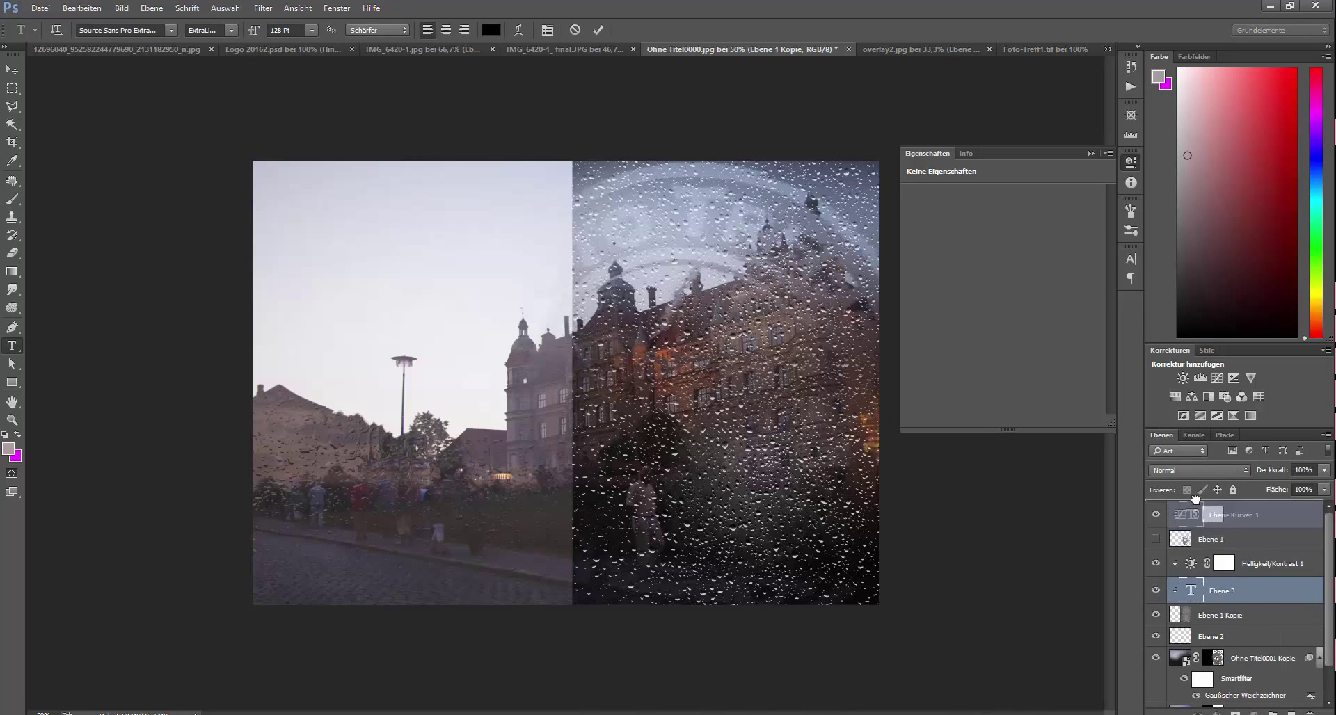
{"action": "double_click", "coordinate": [1181, 515]}
{"action": "type", "text": "3D"}
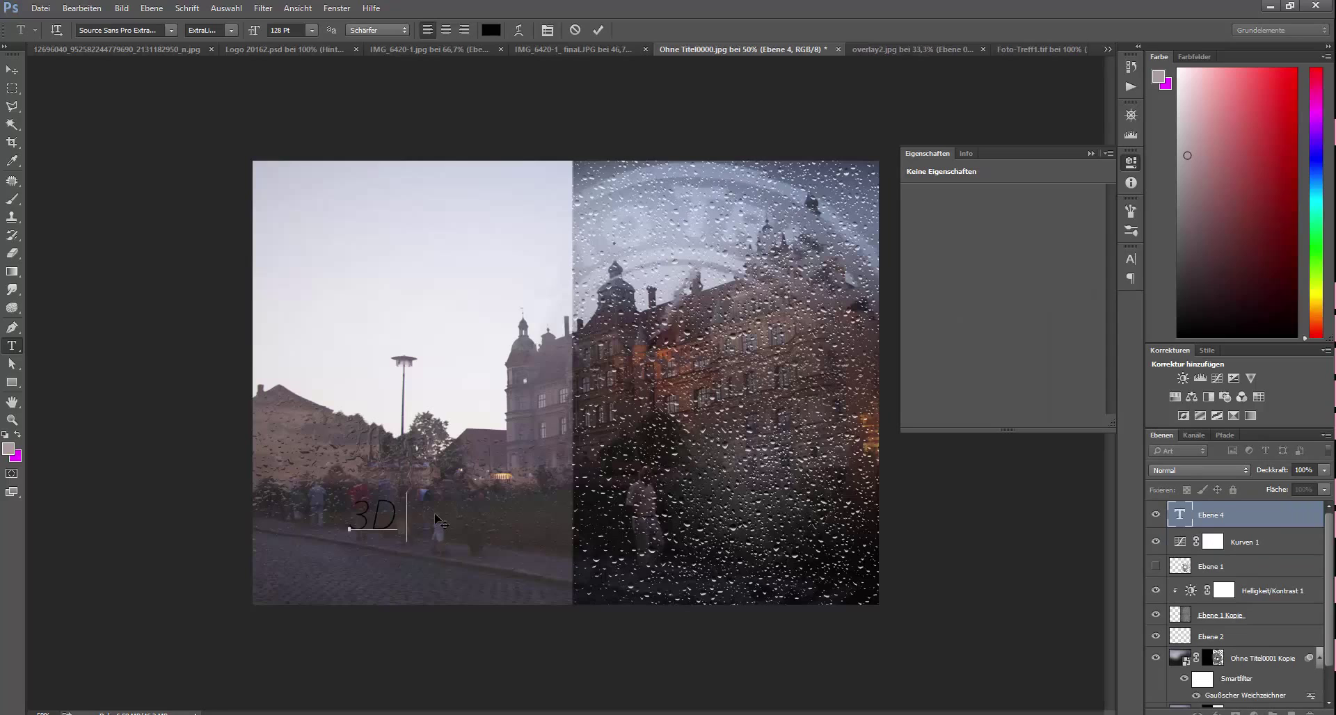
{"action": "type", "text": "Glas"}
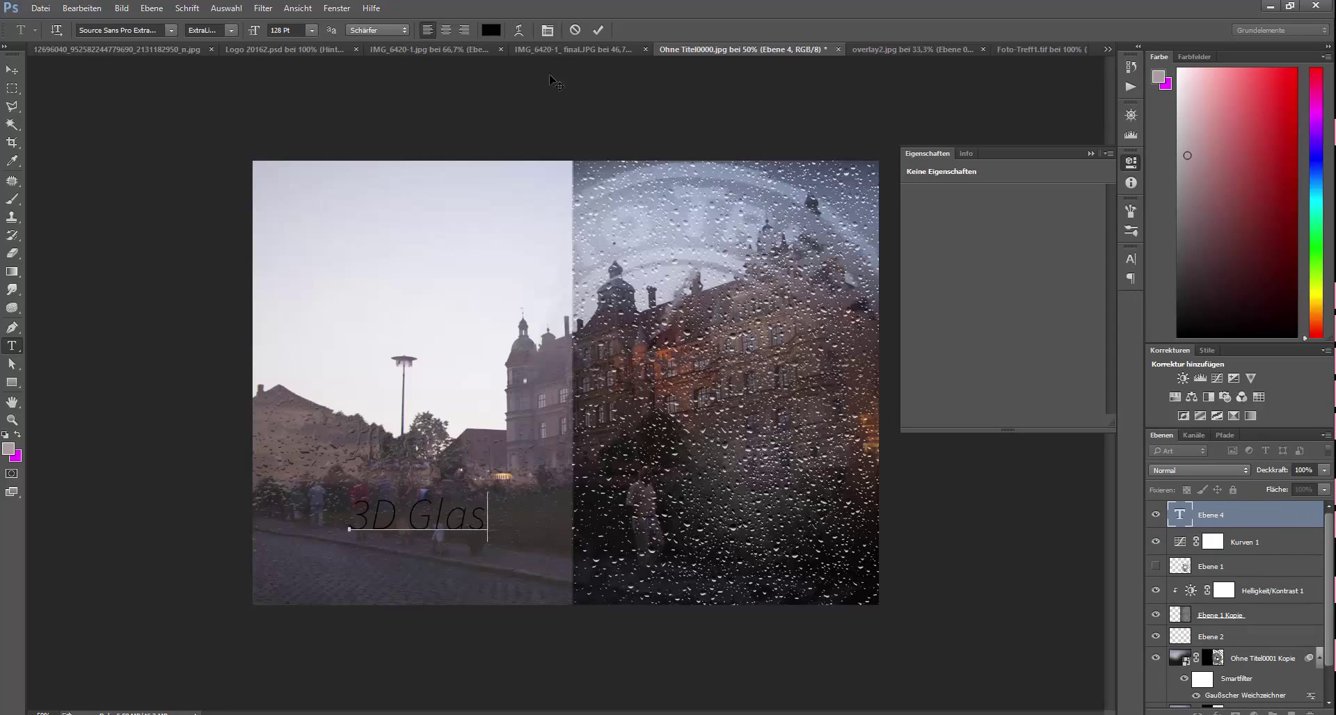
Step: Colour the '3D Glas' text white (#ffffff) and commit it
{"action": "key", "text": "ctrl+a"}
{"action": "left_click", "coordinate": [490, 30]}
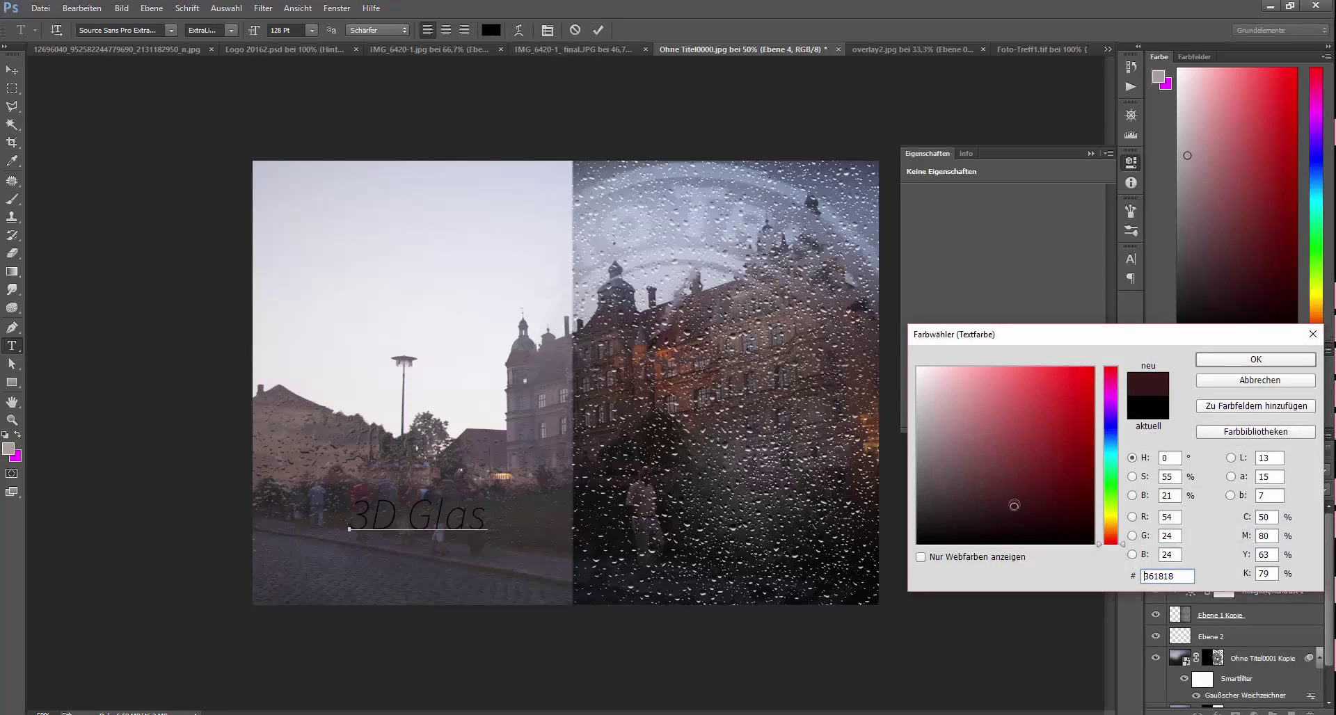
{"action": "type", "text": "ffffff"}
{"action": "key", "text": "Return"}
{"action": "left_click", "coordinate": [597, 30]}
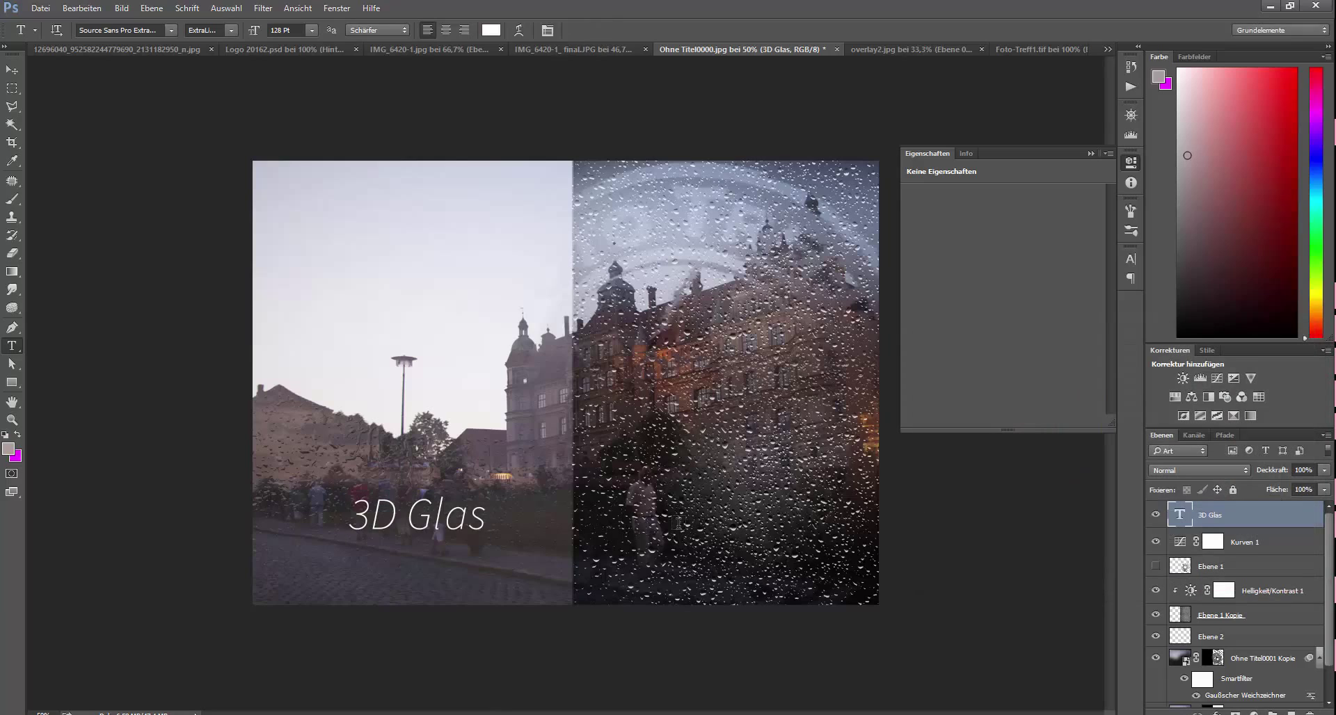
Step: Add a '2D Glas' label on the right half
{"action": "left_click", "coordinate": [836, 611]}
{"action": "type", "text": "Glas"}
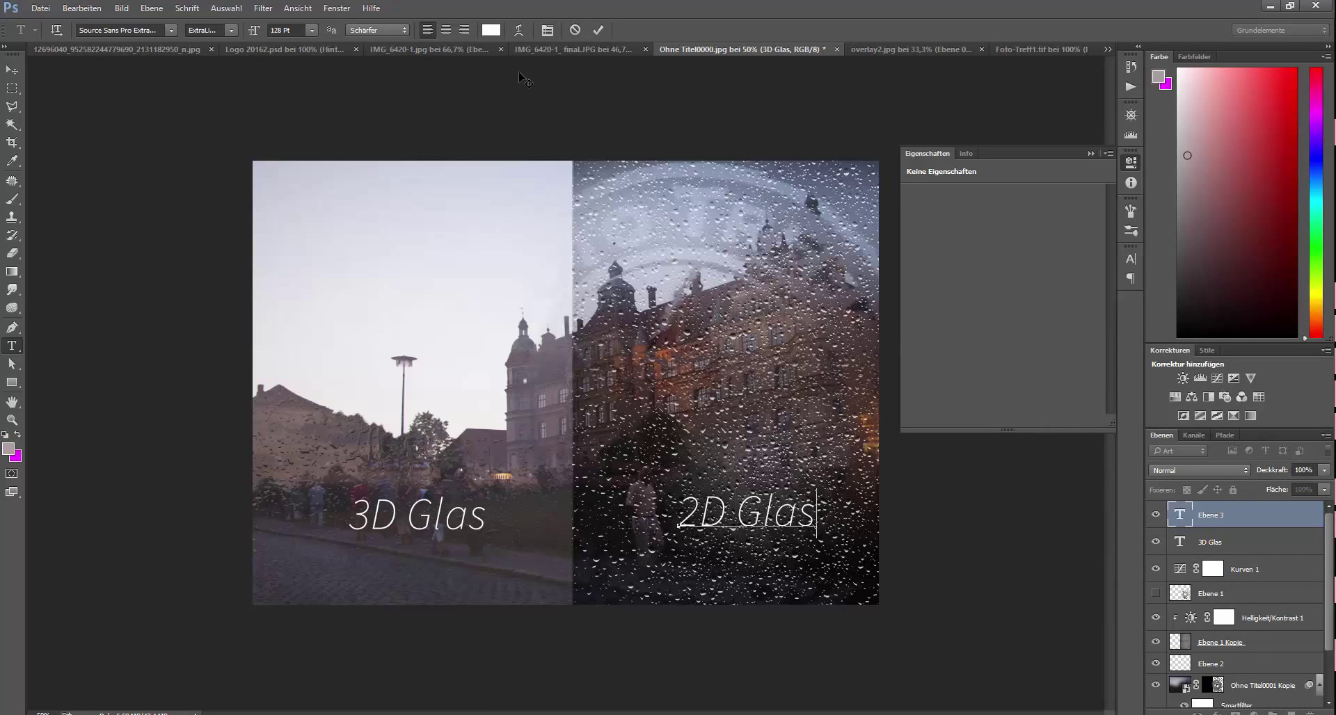
{"action": "key", "text": "ctrl+Return"}
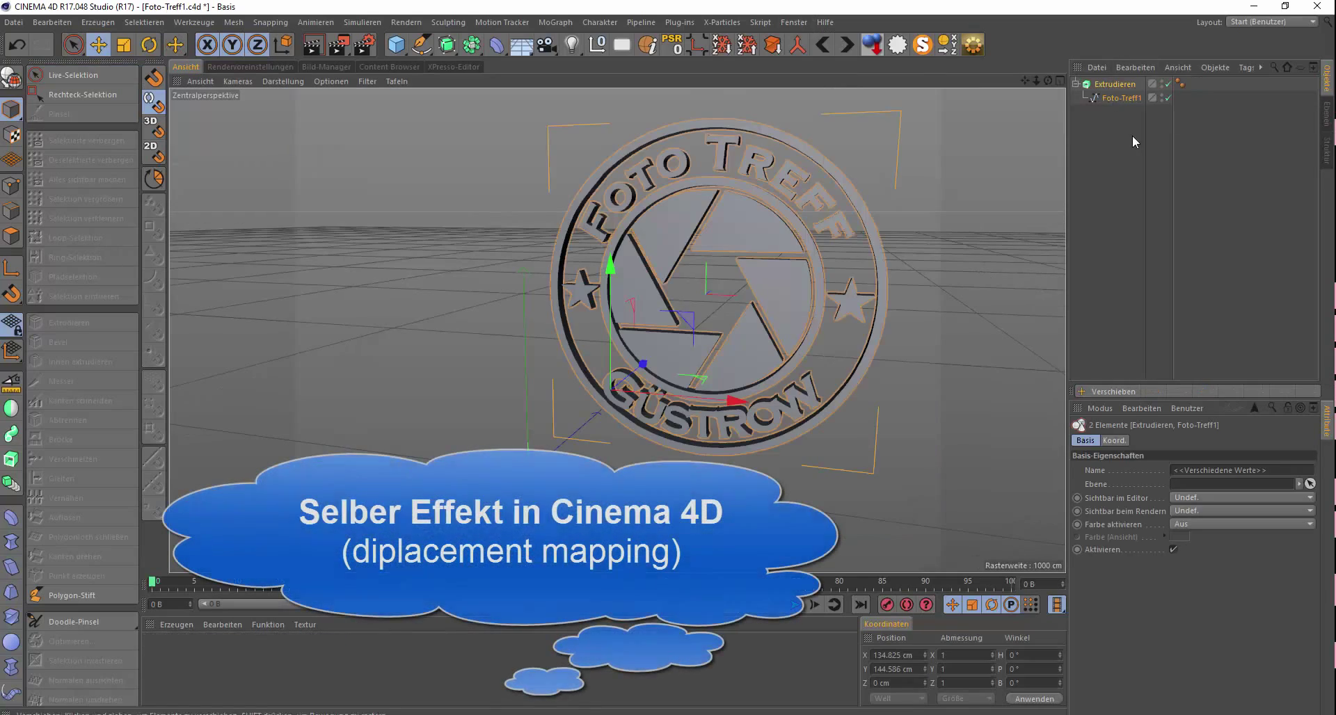
Step: In the castle scene, create a V-Ray advanced material and apply it to the extruded logo
{"action": "left_click", "coordinate": [793, 21]}
{"action": "left_click", "coordinate": [835, 364]}
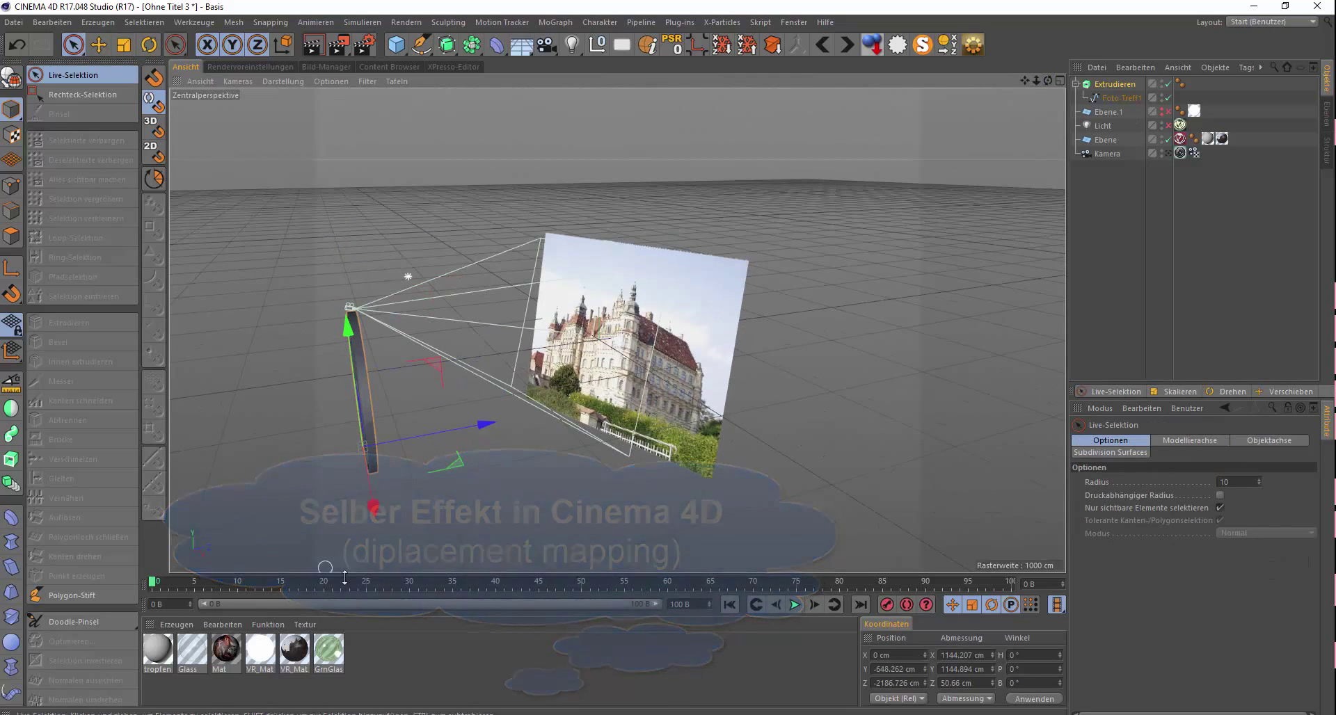
{"action": "left_click", "coordinate": [176, 624]}
{"action": "left_click", "coordinate": [533, 505]}
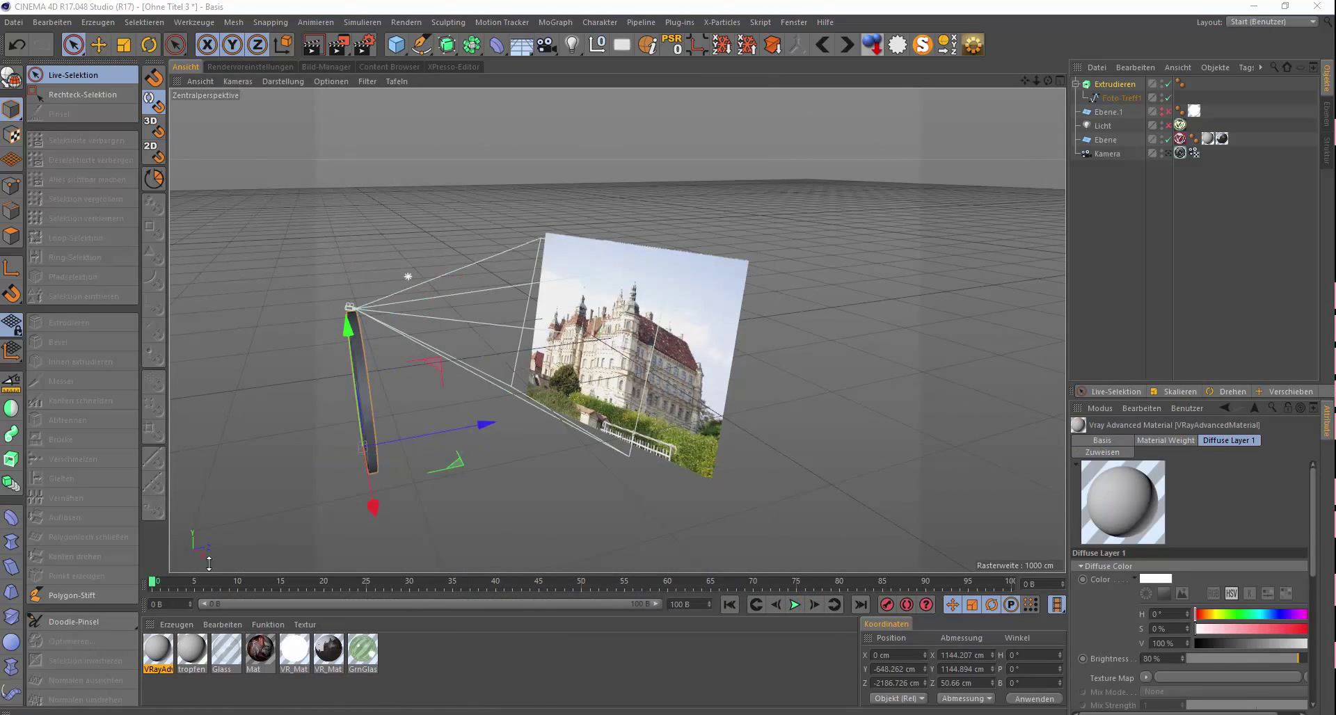
{"action": "left_click_drag", "start_coordinate": [1117, 86], "coordinate": [1116, 85]}
{"action": "left_click", "coordinate": [287, 444]}
Step: Enable a light-blue luminosity glow, test-render, and move the logo slightly in front of the photo
{"action": "left_click", "coordinate": [662, 189]}
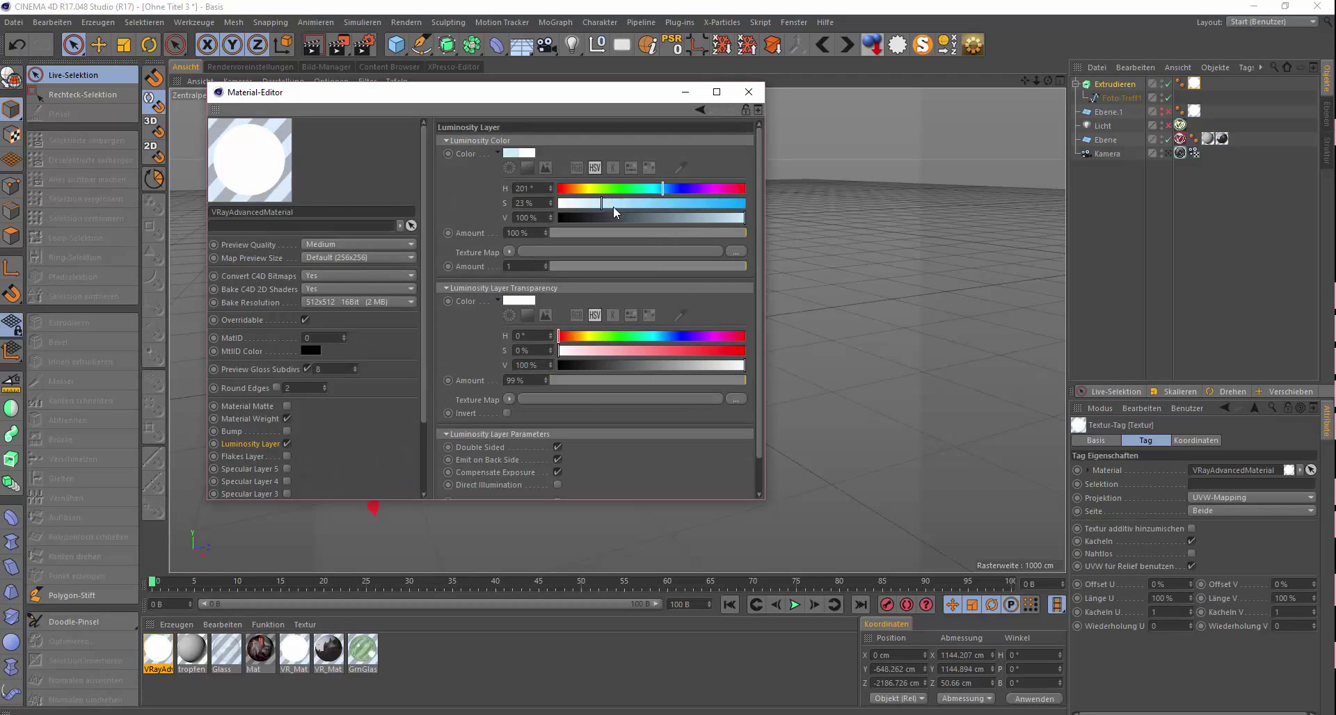
{"action": "left_click", "coordinate": [604, 203]}
{"action": "scroll", "coordinate": [233, 422], "scroll_direction": "down", "scroll_amount": 3}
{"action": "left_click", "coordinate": [747, 92]}
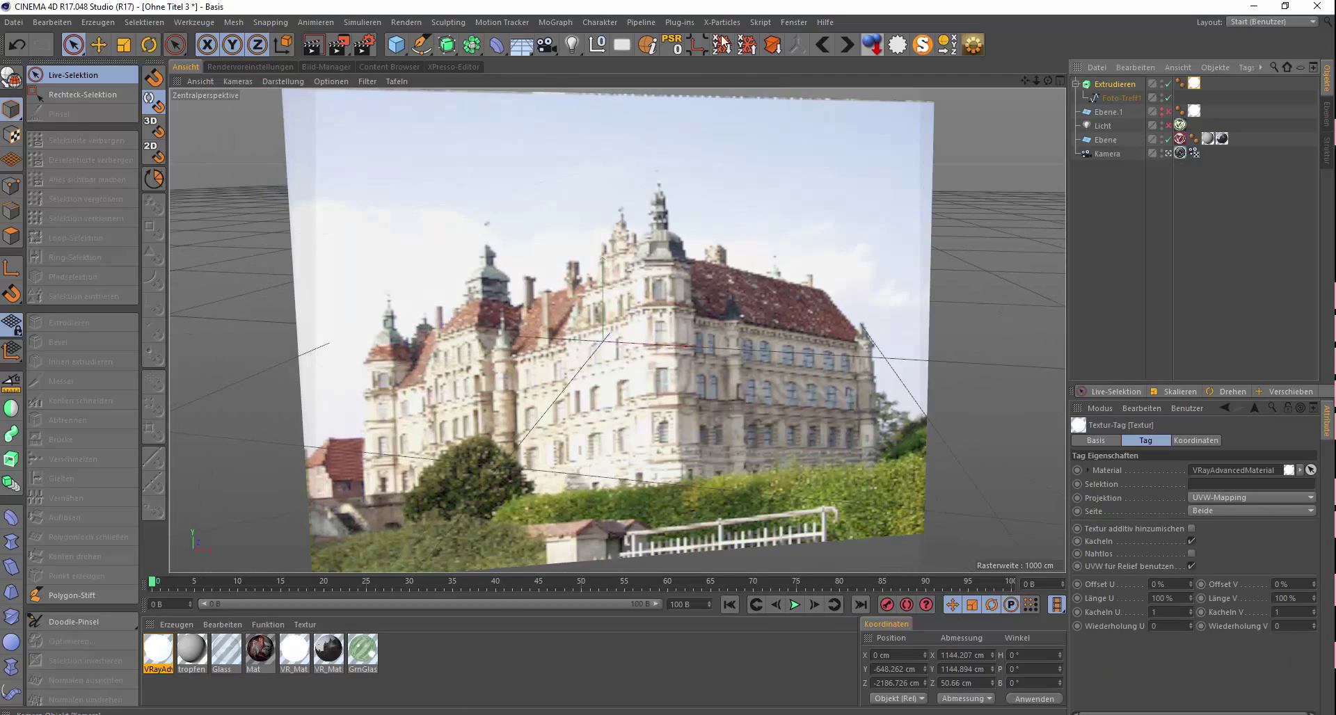
{"action": "left_click", "coordinate": [339, 45]}
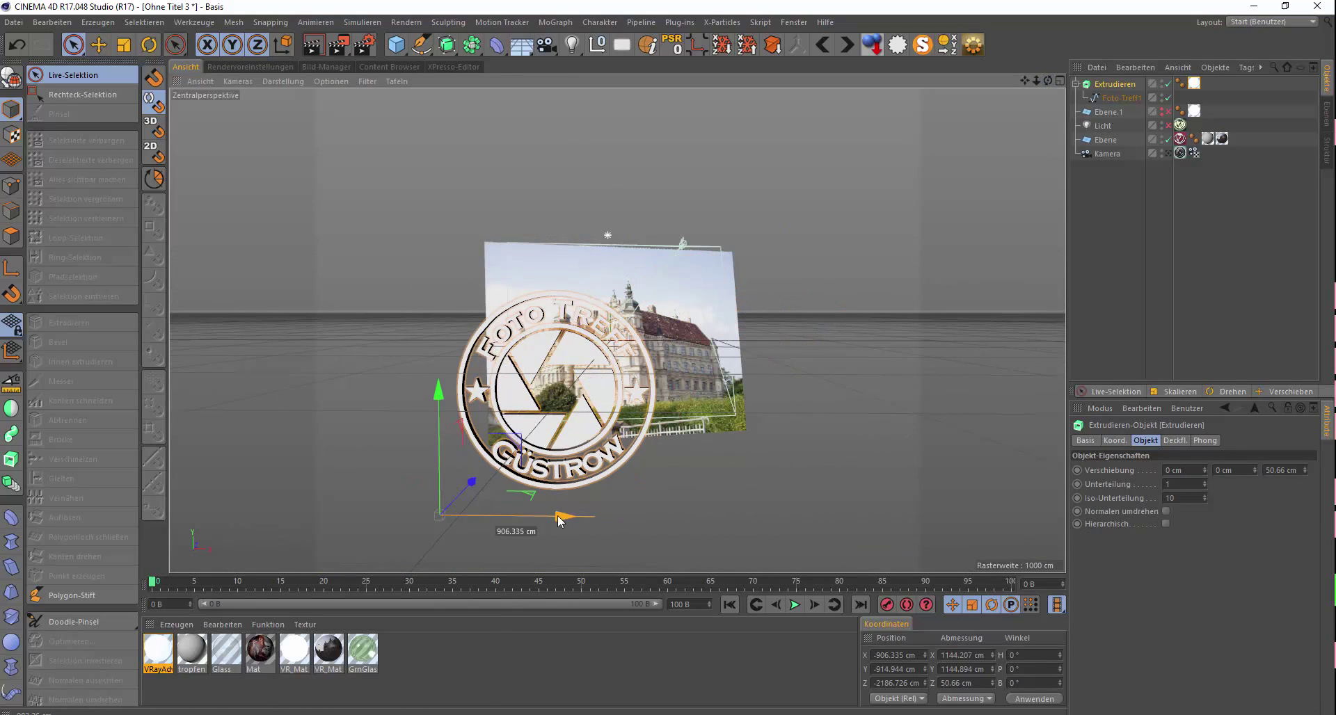
{"action": "left_click_drag", "start_coordinate": [560, 520], "coordinate": [567, 526]}
{"action": "double_click", "coordinate": [158, 650]}
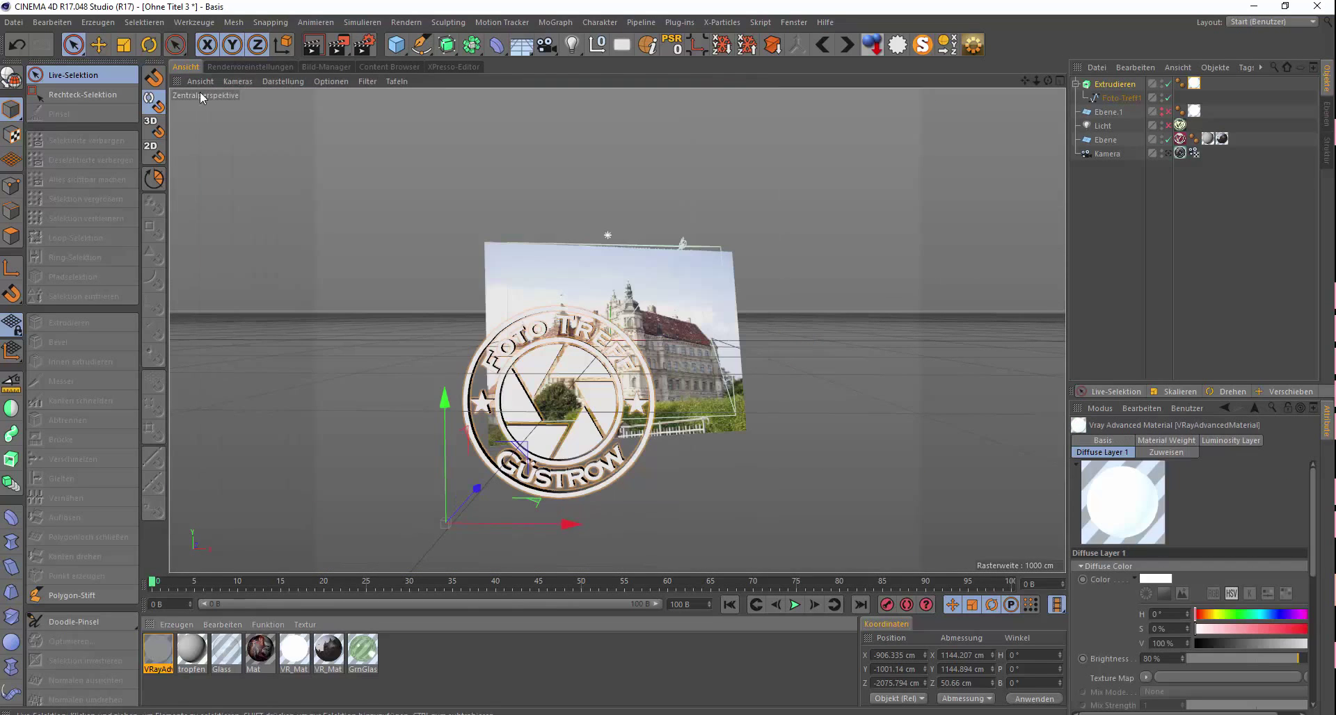
Step: Render the scene with Shift+R into the picture viewer and zoom out
{"action": "key", "text": "shift+r"}
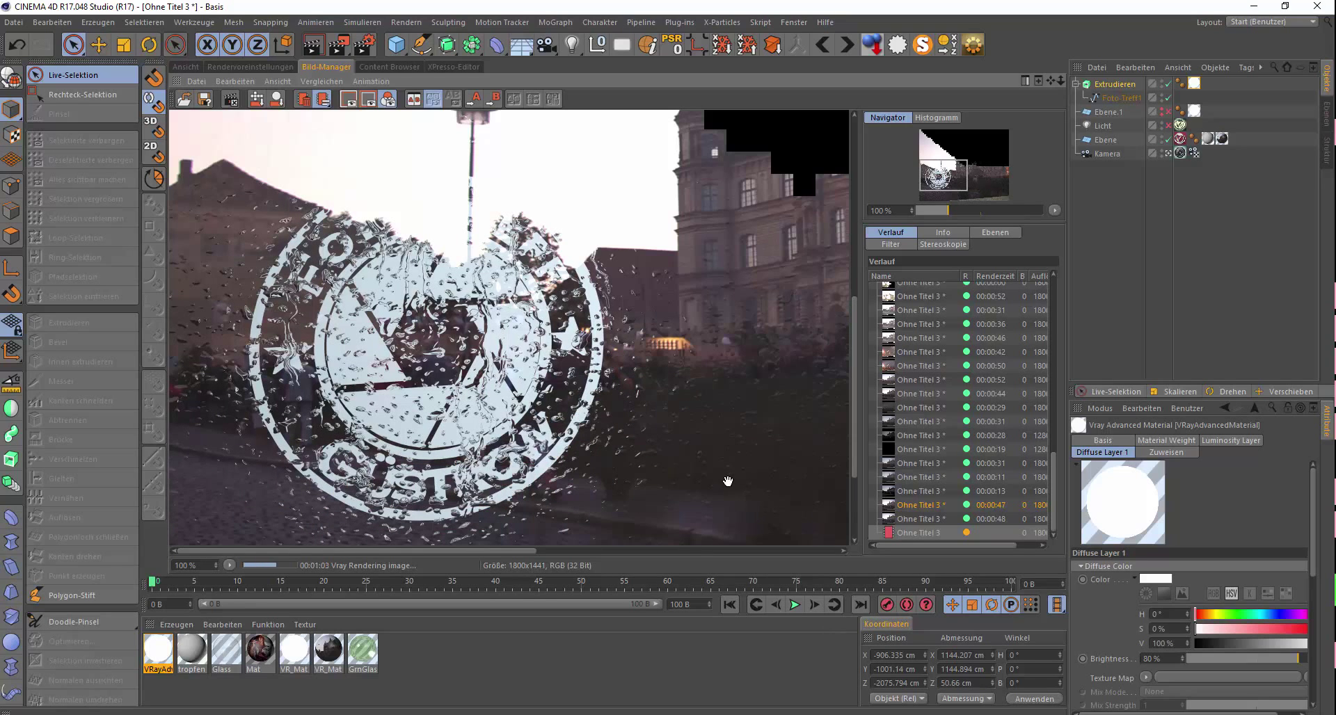
{"action": "scroll", "coordinate": [727, 482], "scroll_direction": "down", "scroll_amount": 1}
{"action": "scroll", "coordinate": [694, 485], "scroll_direction": "down", "scroll_amount": 3}
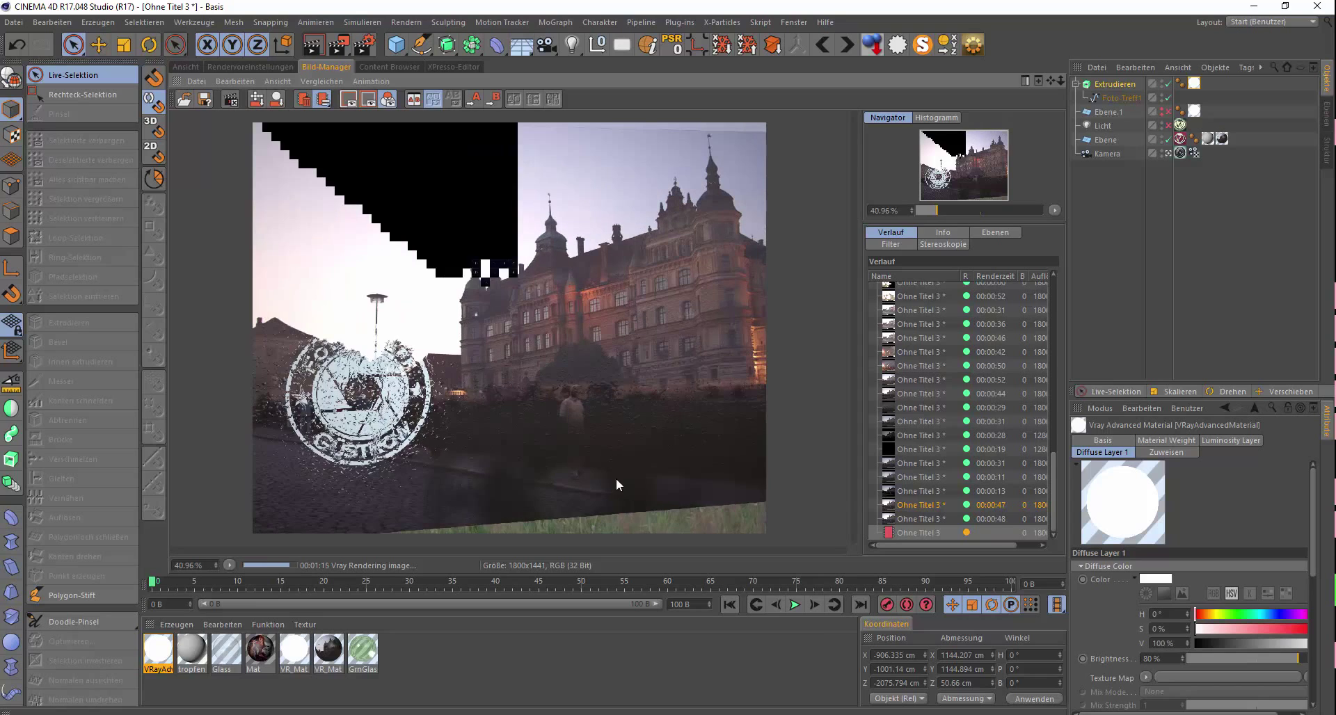
Step: Save the rendered image, overwriting the existing file
{"action": "left_click", "coordinate": [204, 99]}
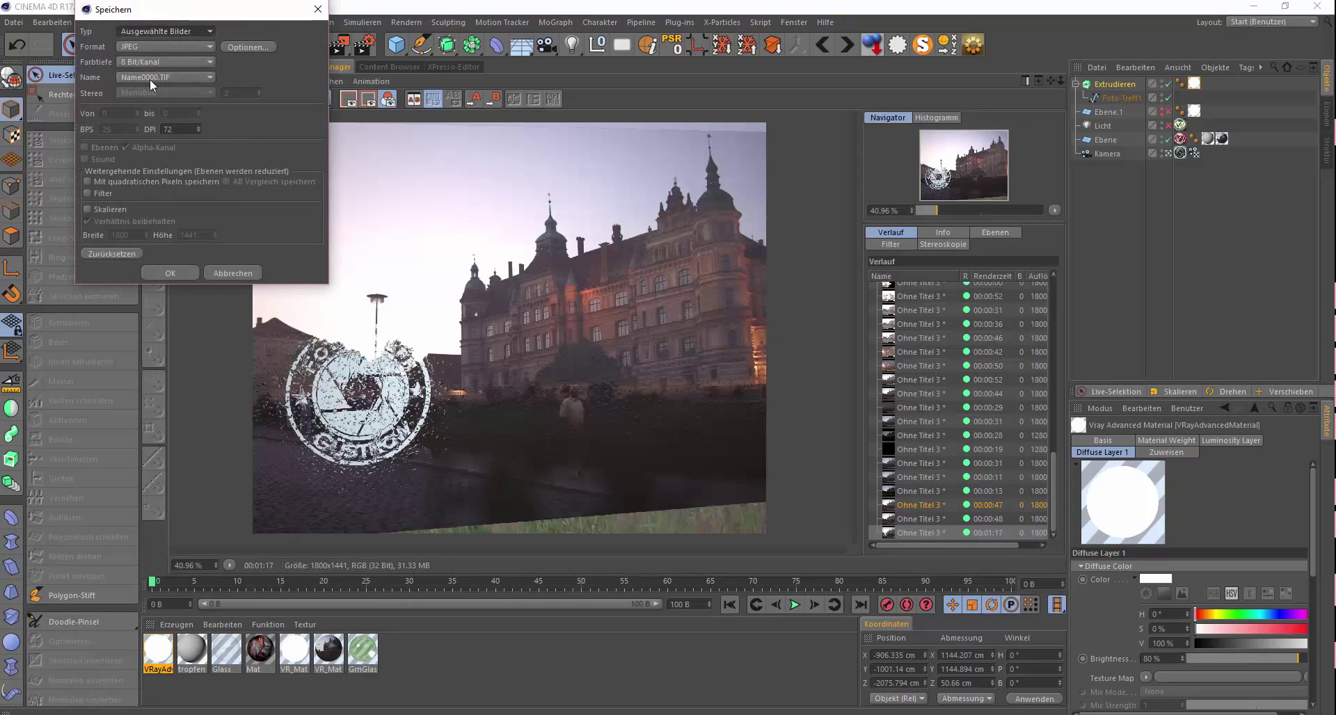
{"action": "left_click", "coordinate": [170, 275]}
{"action": "key", "text": "Return"}
{"action": "left_click", "coordinate": [702, 432]}
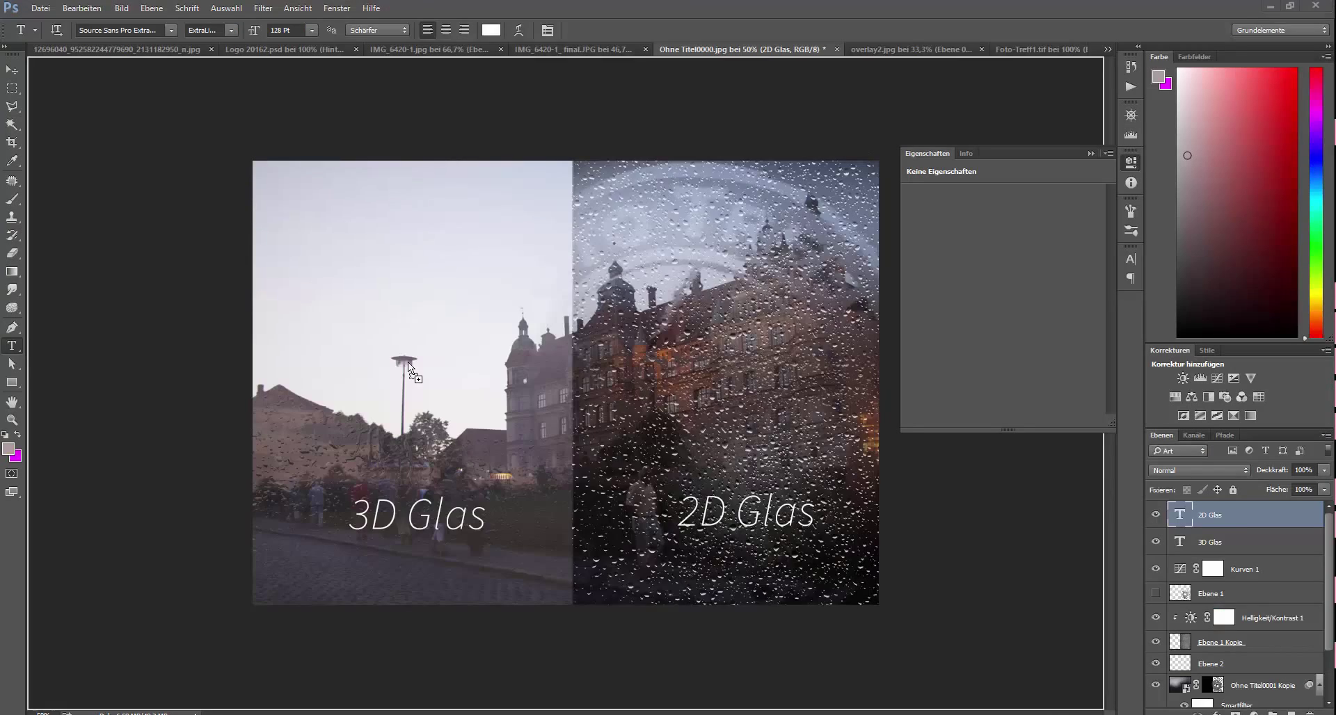
Step: Place the Cinema 4D render, enlarge it, shift it right, and mask it to the left half
{"action": "left_click_drag", "start_coordinate": [409, 363], "coordinate": [417, 369]}
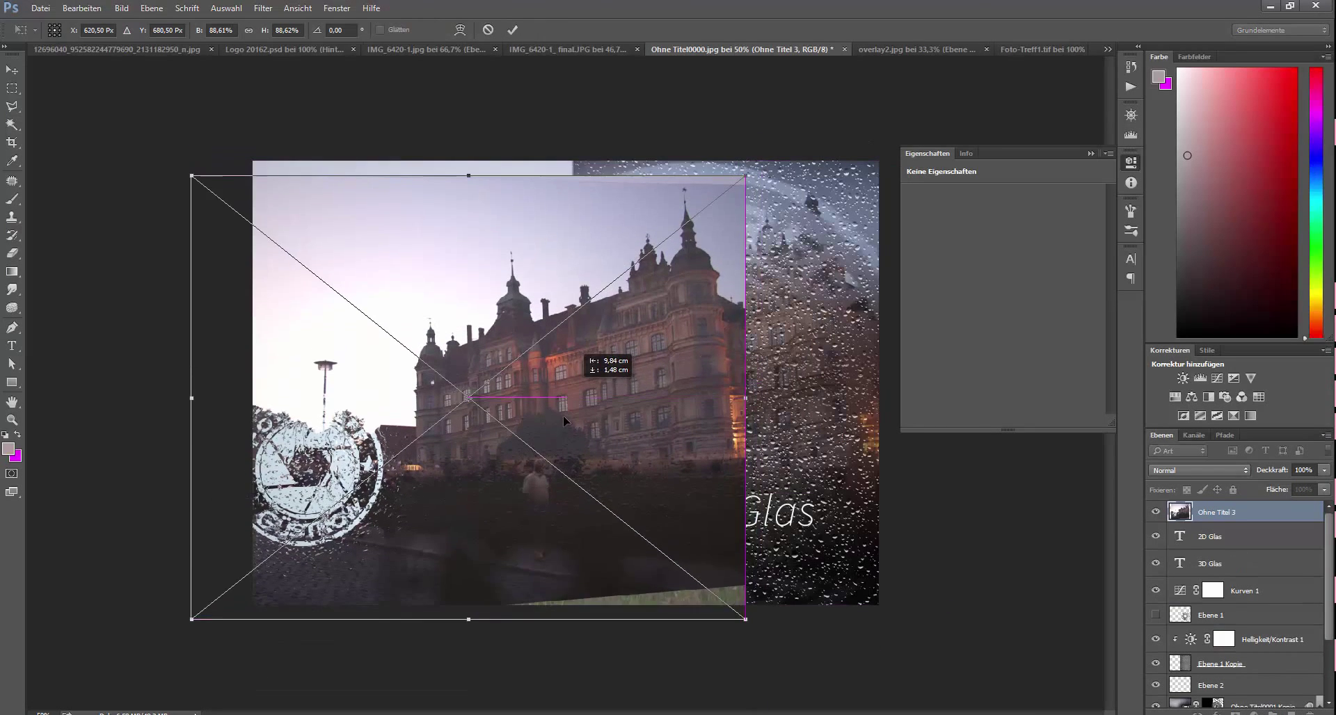
{"action": "left_click_drag", "start_coordinate": [734, 204], "coordinate": [800, 149]}
{"action": "left_click_drag", "start_coordinate": [713, 318], "coordinate": [754, 319]}
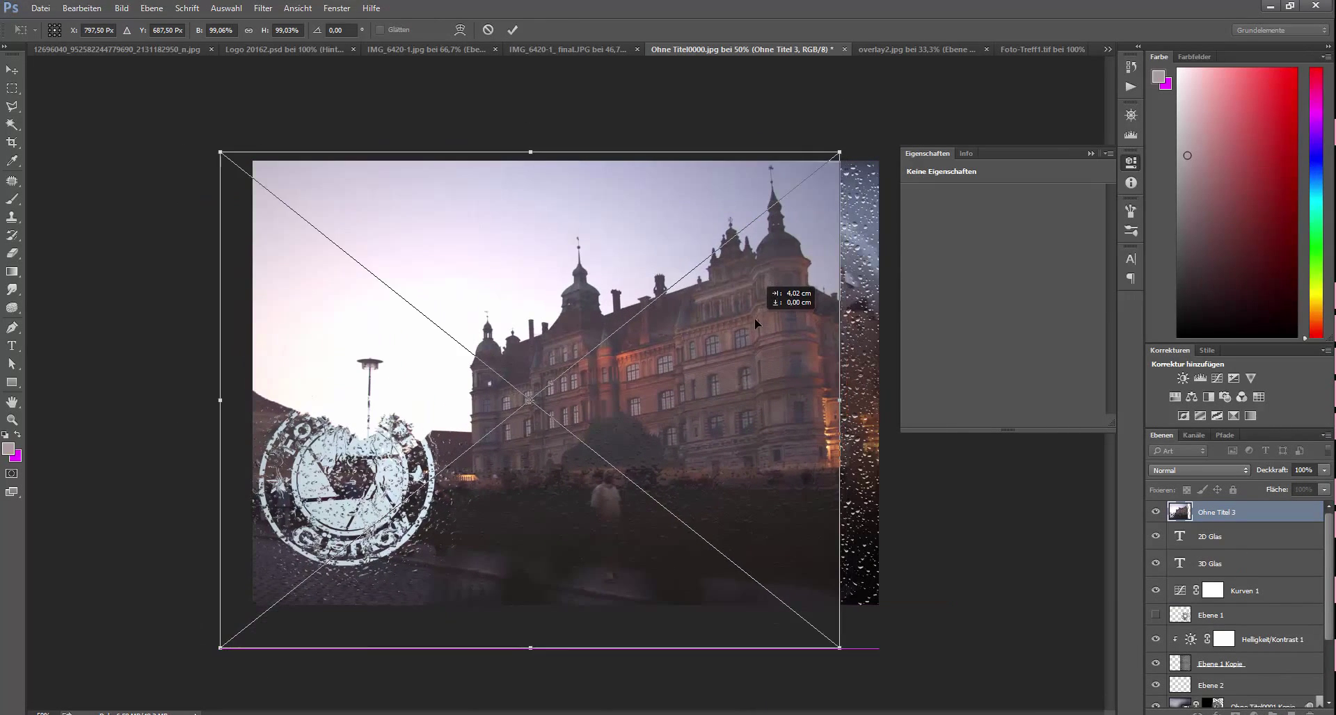
{"action": "left_click", "coordinate": [512, 32]}
{"action": "left_click", "coordinate": [1236, 712]}
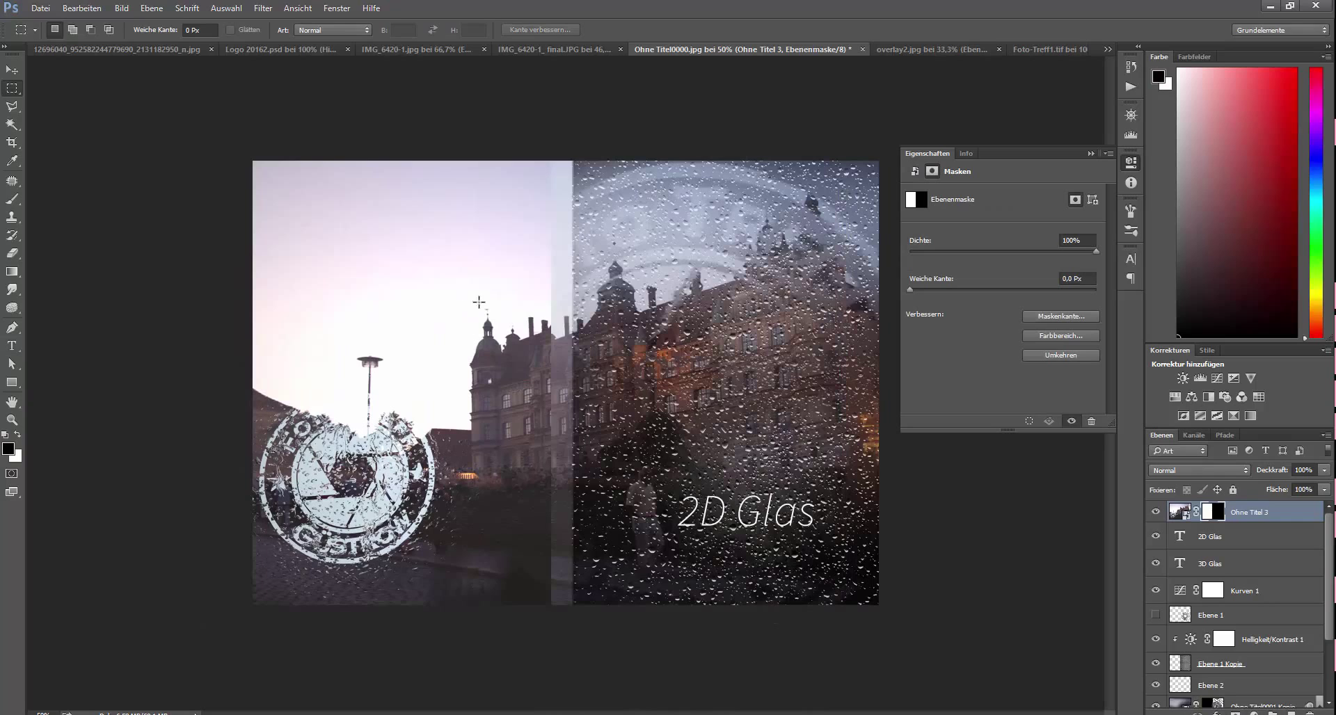
Step: Move the '3D Glas' text layer above the render and recolour it dark
{"action": "left_click", "coordinate": [1211, 536]}
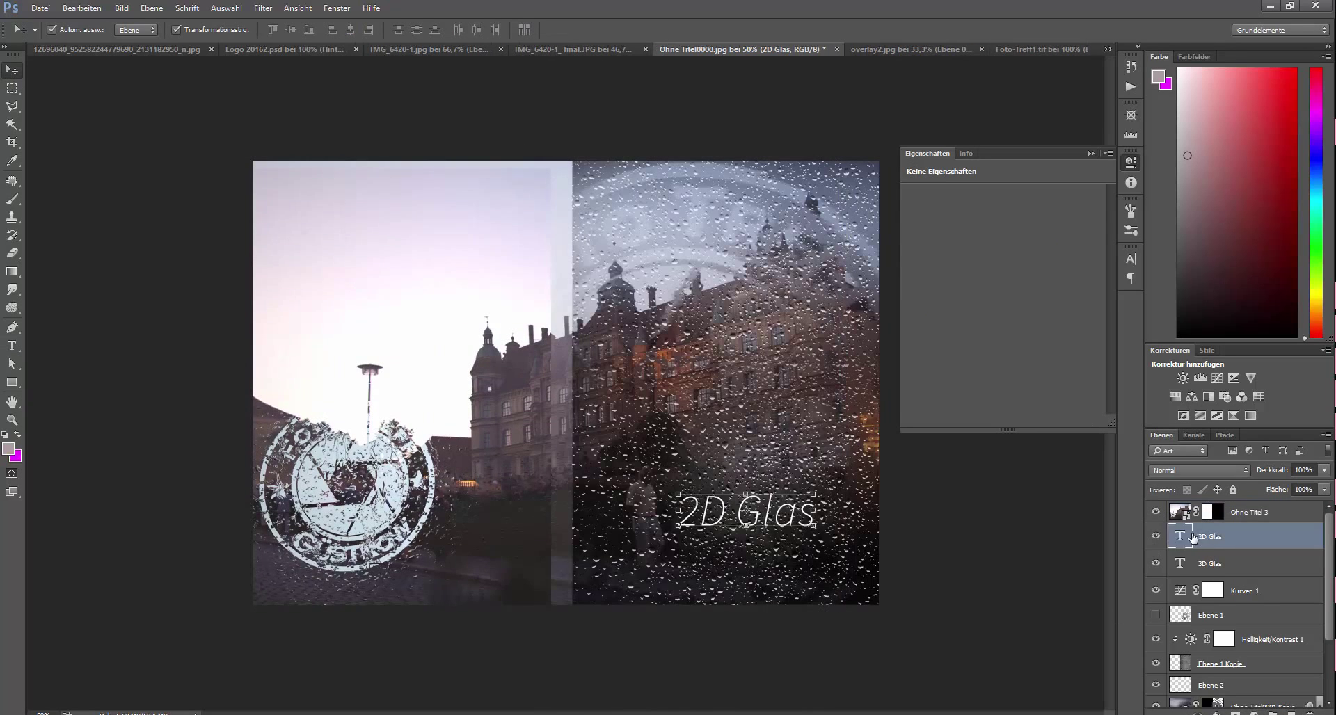
{"action": "left_click", "coordinate": [1189, 569]}
{"action": "left_click_drag", "start_coordinate": [1181, 508], "coordinate": [1182, 505]}
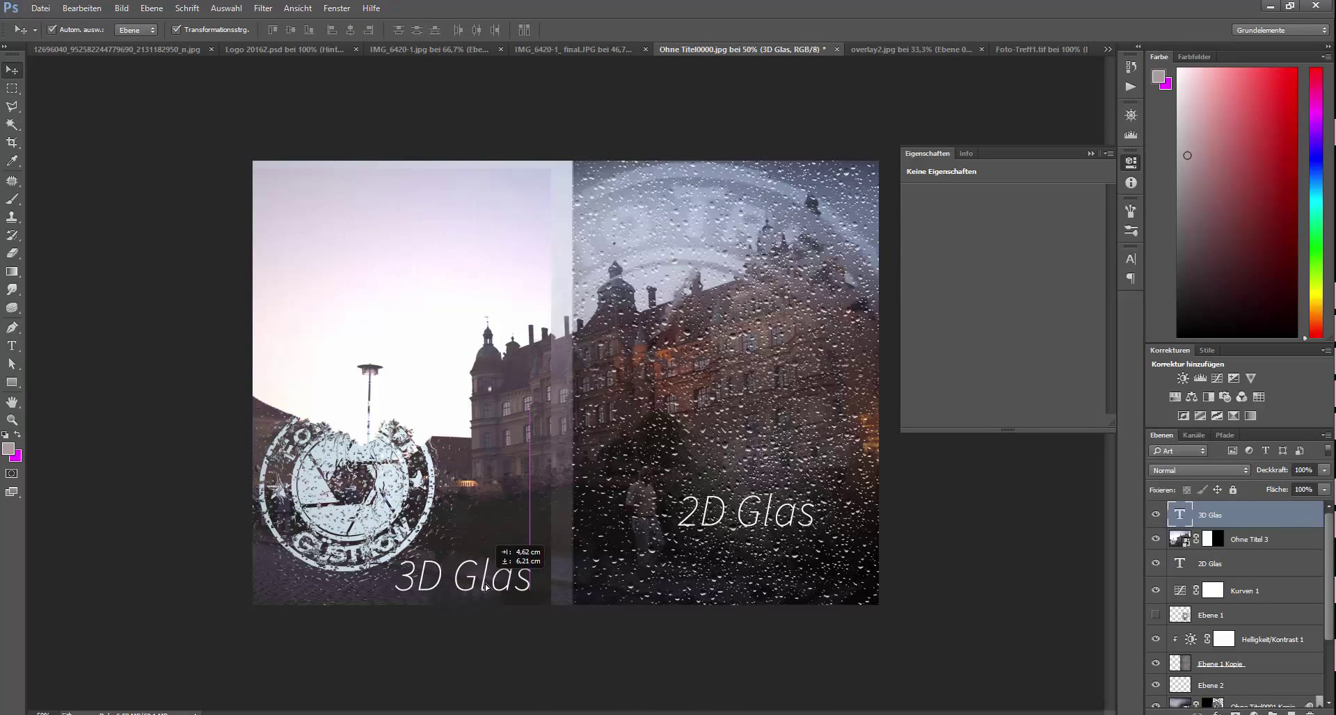
{"action": "double_click", "coordinate": [1174, 514]}
{"action": "key", "text": "Return"}
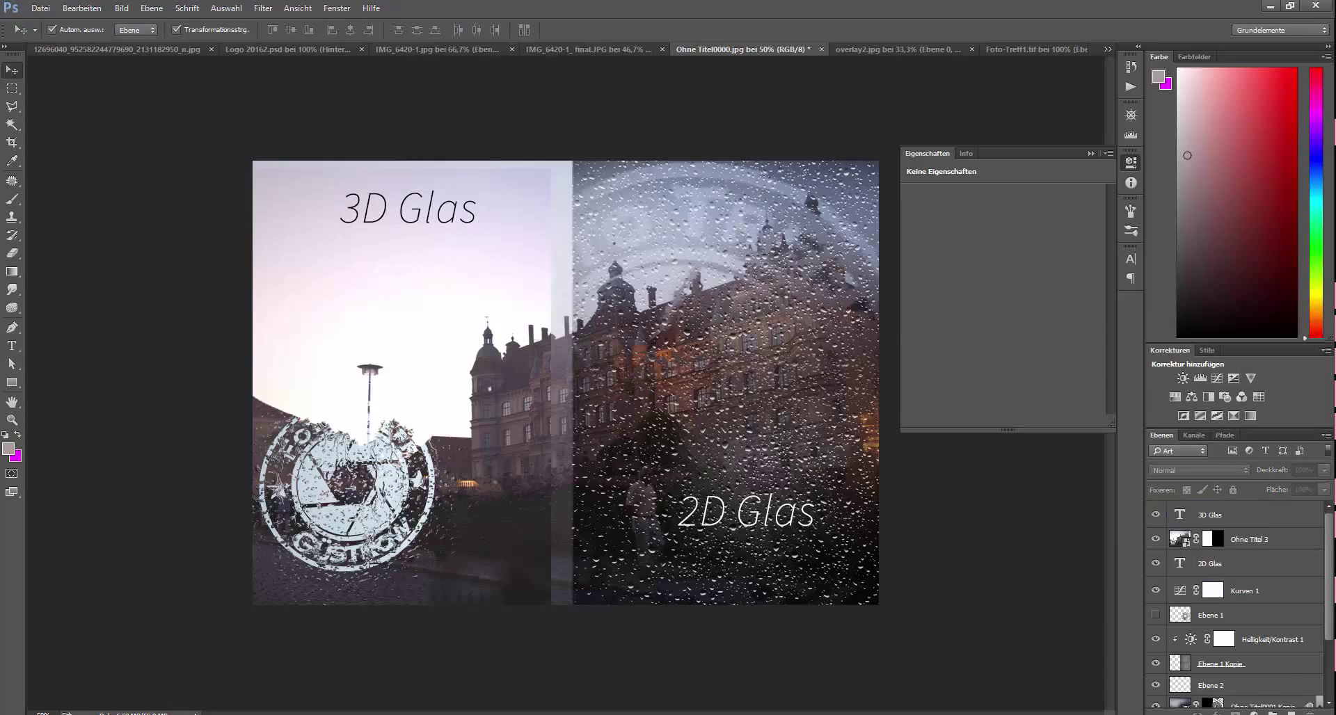